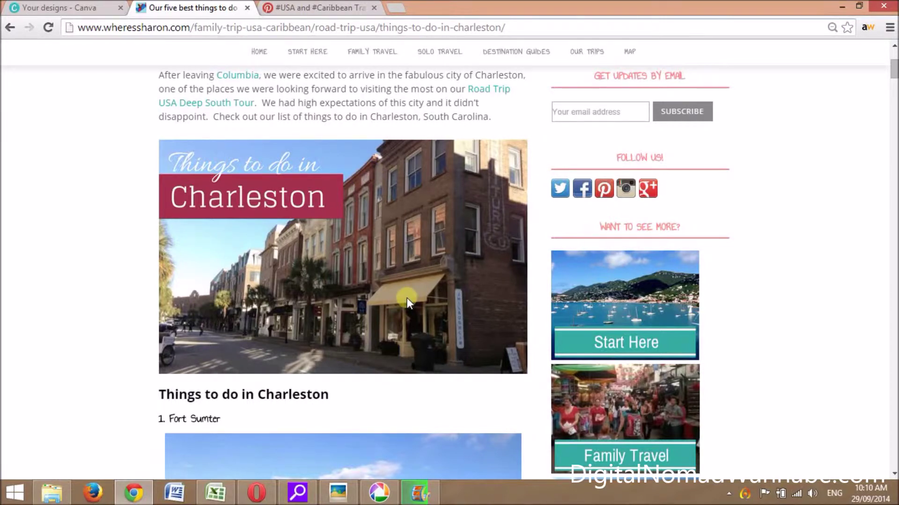
Compare the Charleston pin on the Pinterest board with the 'Things to do in Charleston' blog article.
{"action": "left_click", "coordinate": [313, 9]}
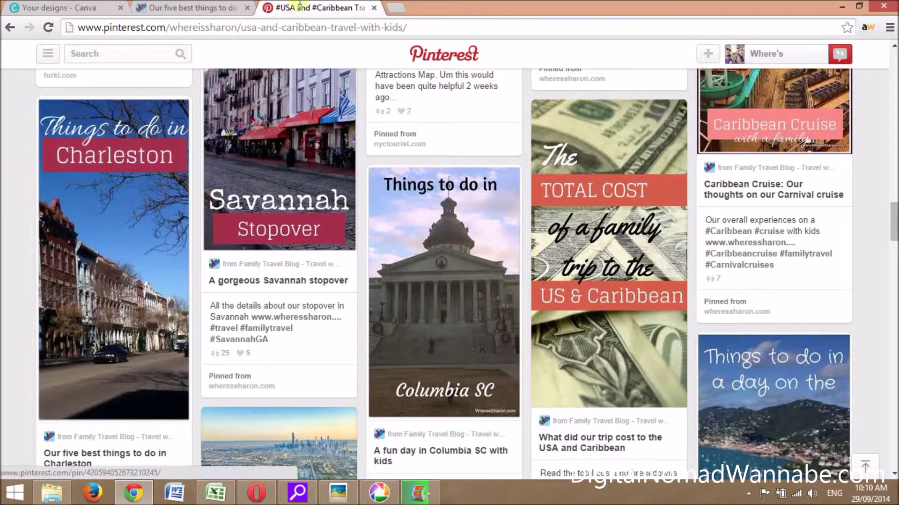
{"action": "left_click", "coordinate": [224, 8]}
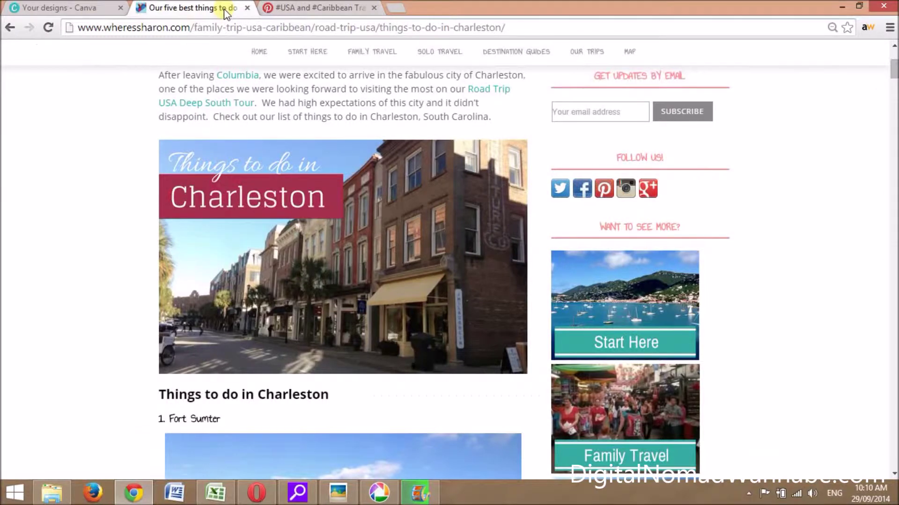
{"action": "left_click", "coordinate": [323, 9]}
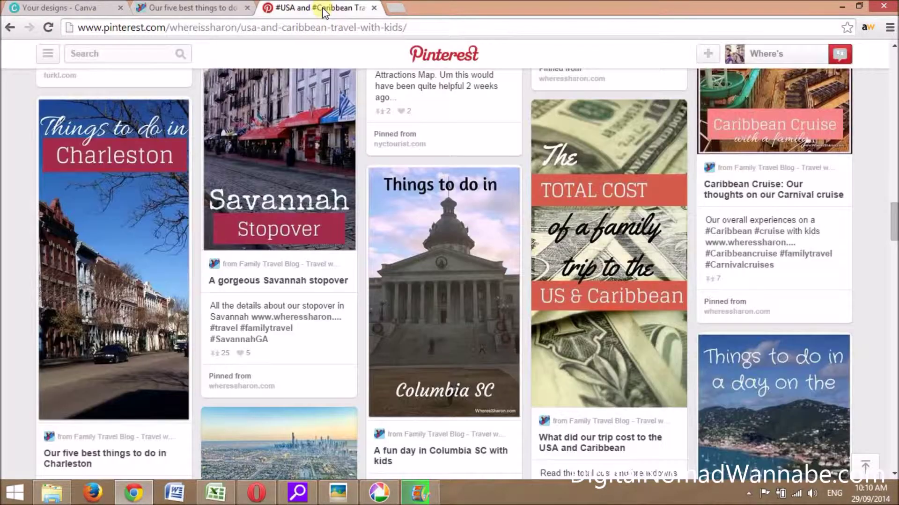
{"action": "left_click", "coordinate": [203, 11]}
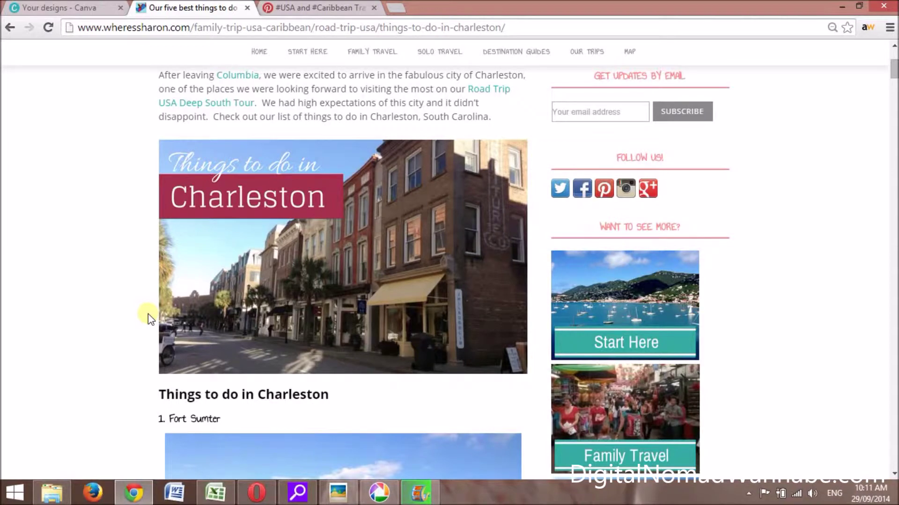
{"action": "left_click", "coordinate": [336, 5]}
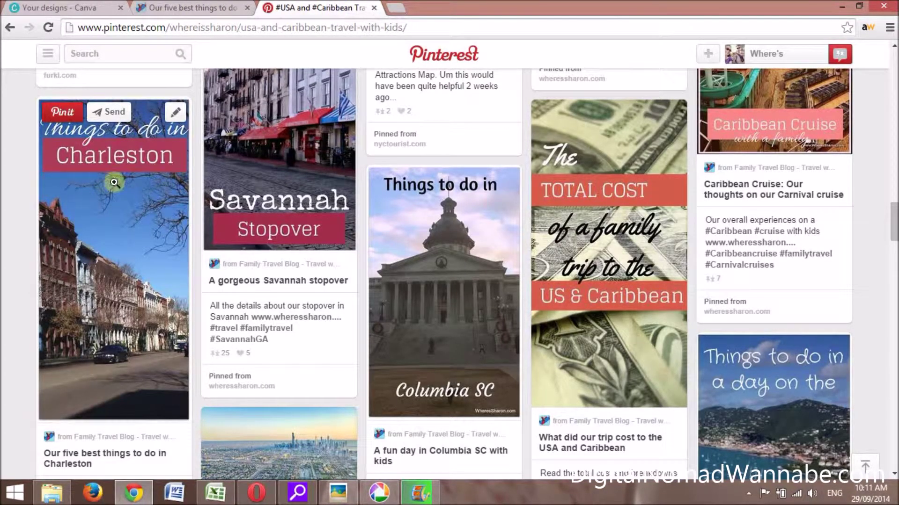
{"action": "left_click", "coordinate": [192, 11]}
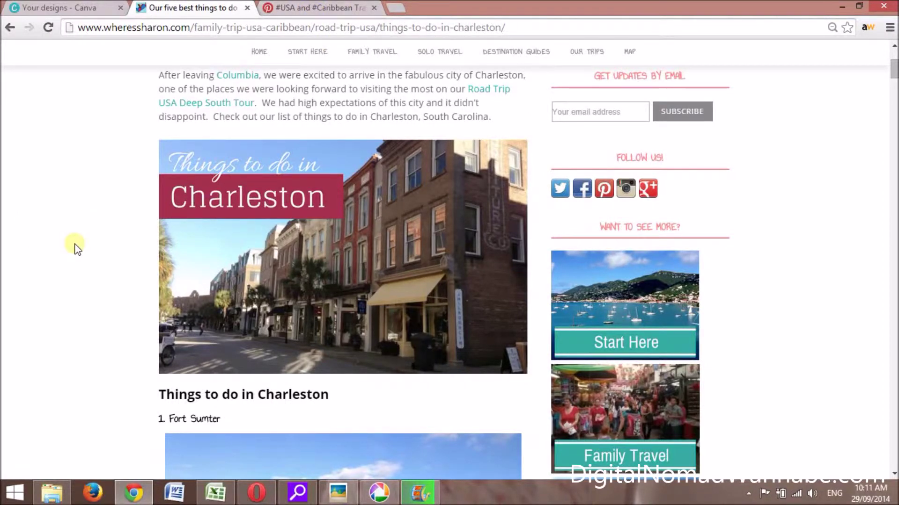
{"action": "left_click", "coordinate": [375, 495]}
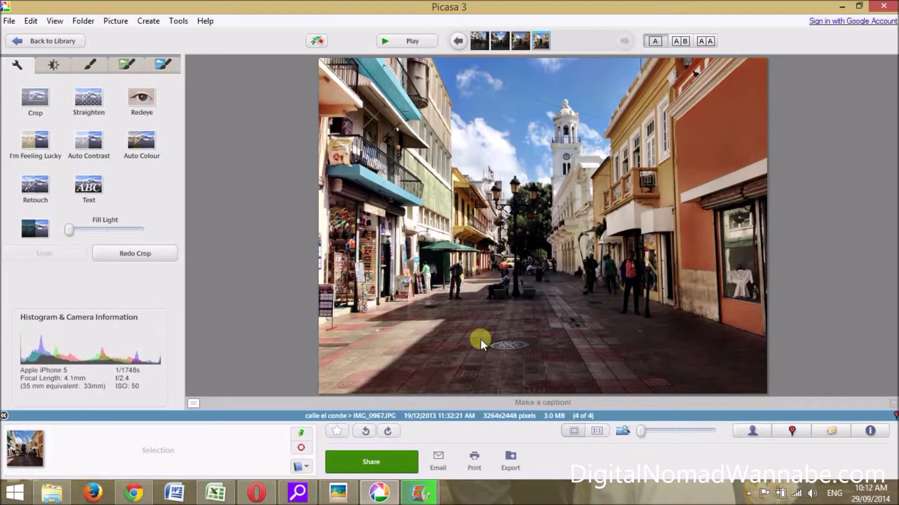
Manually crop the street photo to a full-height 1346 x 2448 frame around the white church tower.
{"action": "left_click", "coordinate": [36, 99]}
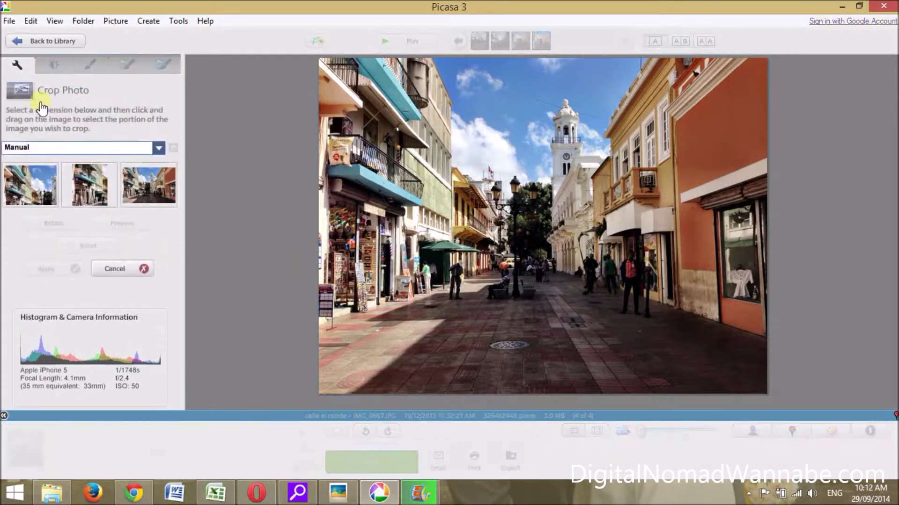
{"action": "left_click", "coordinate": [89, 185]}
{"action": "left_click_drag", "start_coordinate": [476, 300], "coordinate": [546, 406]}
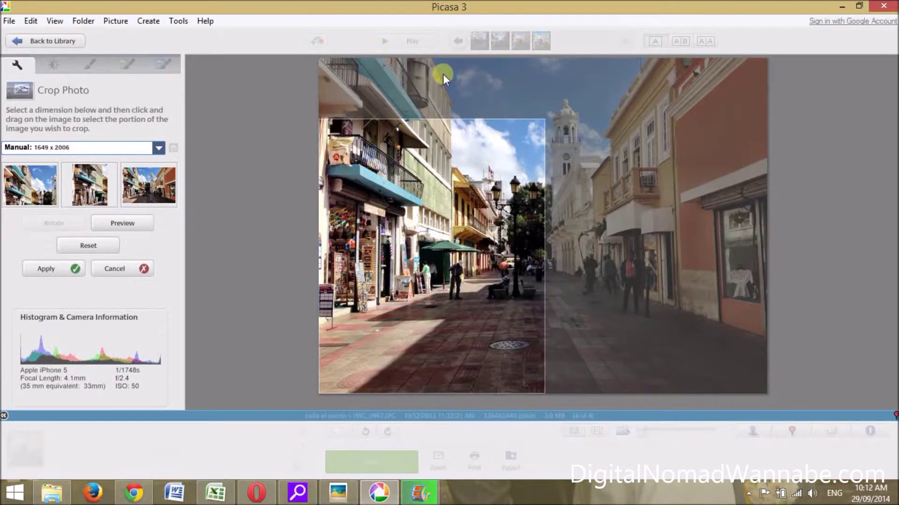
{"action": "left_click_drag", "start_coordinate": [448, 118], "coordinate": [438, 54]}
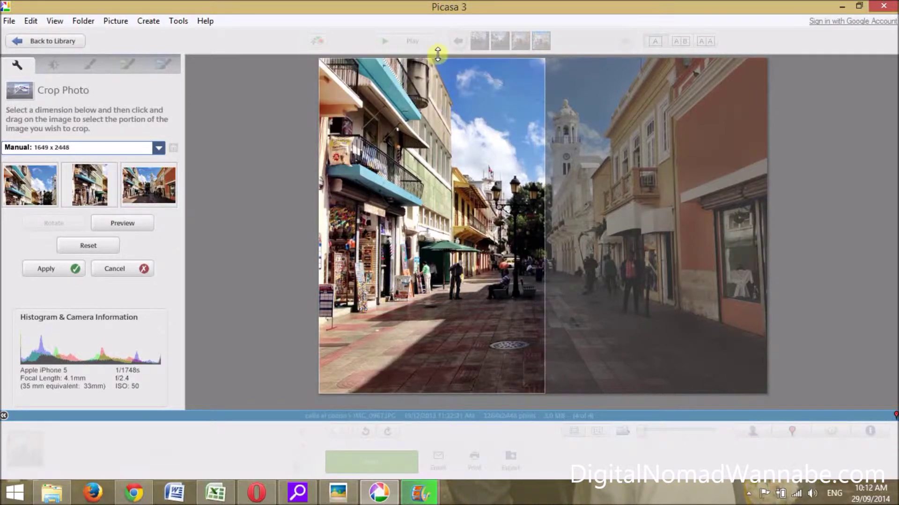
{"action": "left_click", "coordinate": [430, 295]}
{"action": "left_click_drag", "start_coordinate": [431, 302], "coordinate": [526, 283]}
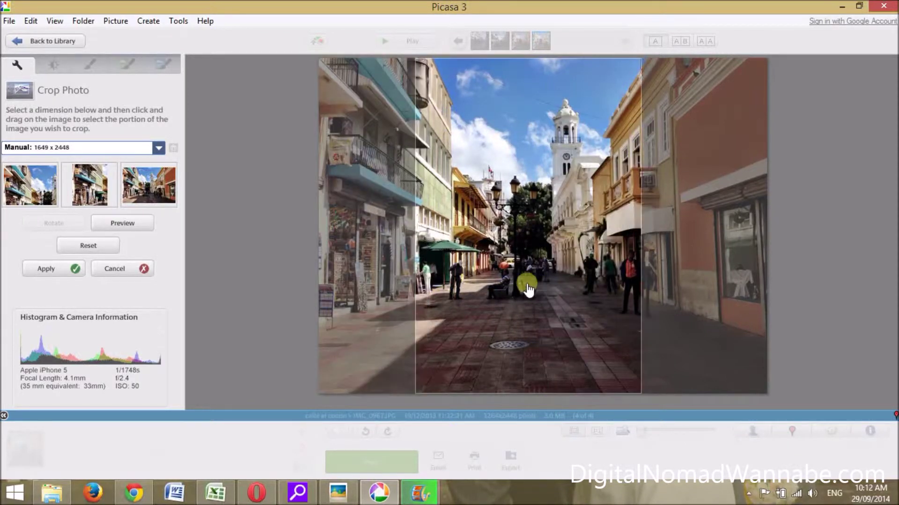
{"action": "left_click_drag", "start_coordinate": [411, 234], "coordinate": [437, 237]}
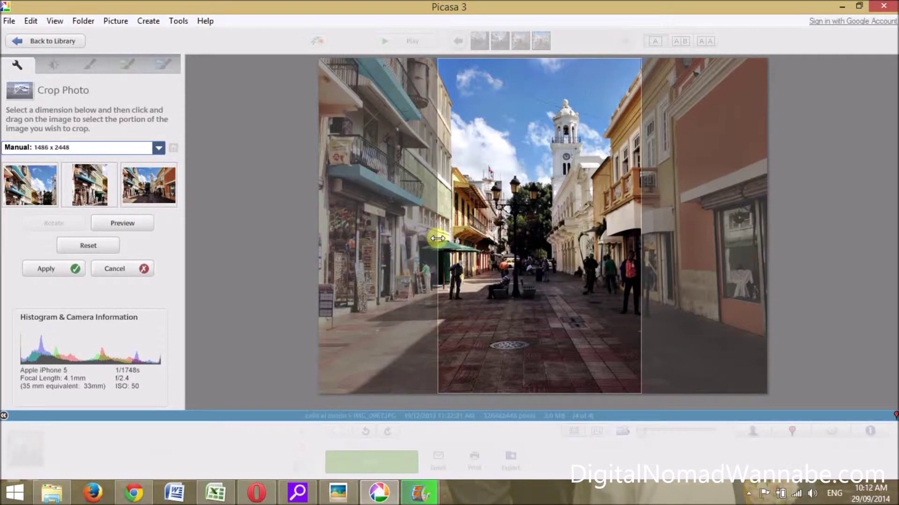
{"action": "left_click_drag", "start_coordinate": [534, 289], "coordinate": [515, 295]}
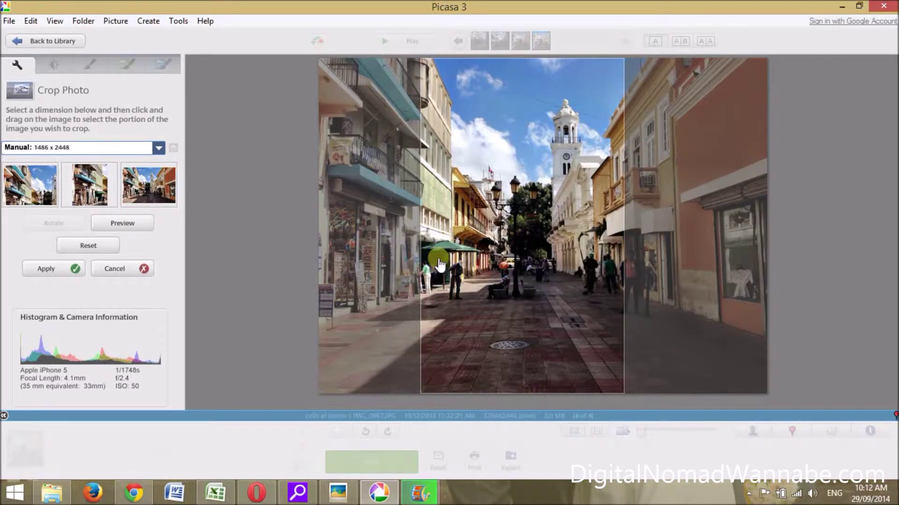
{"action": "left_click_drag", "start_coordinate": [421, 240], "coordinate": [440, 240]}
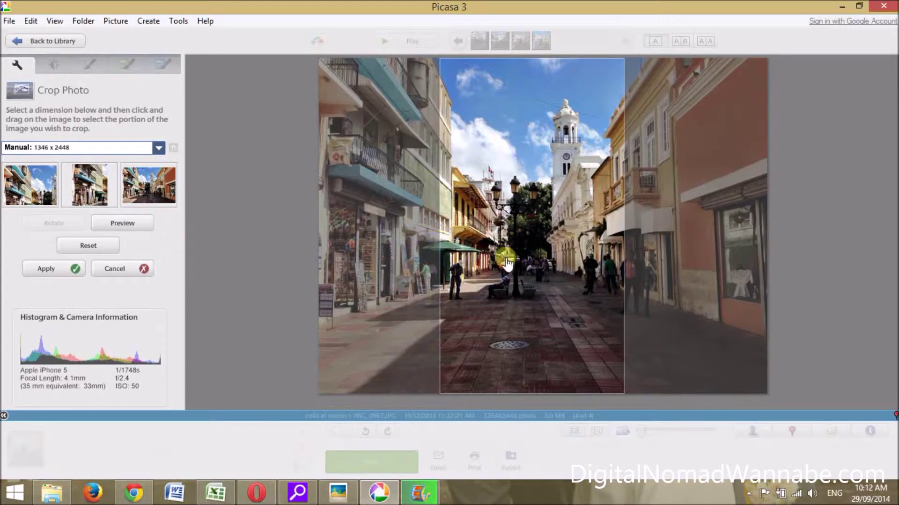
{"action": "left_click_drag", "start_coordinate": [507, 257], "coordinate": [496, 266]}
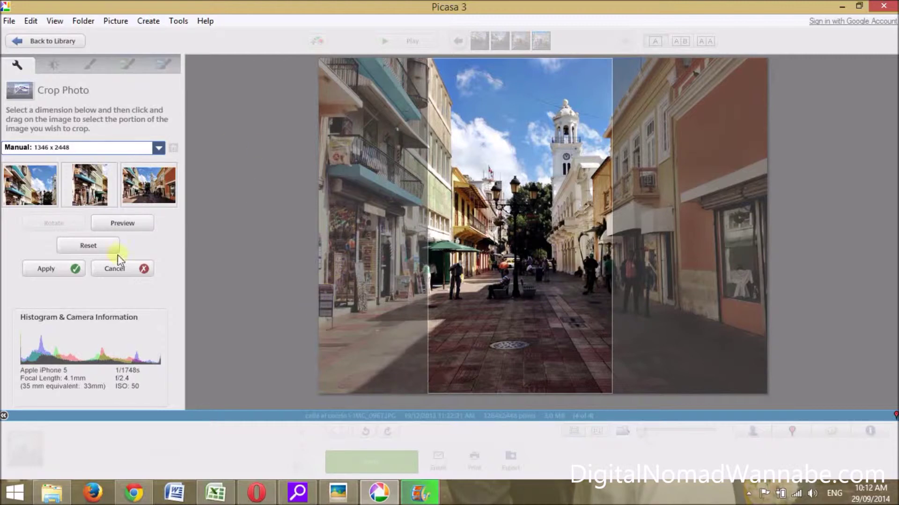
{"action": "left_click", "coordinate": [71, 270]}
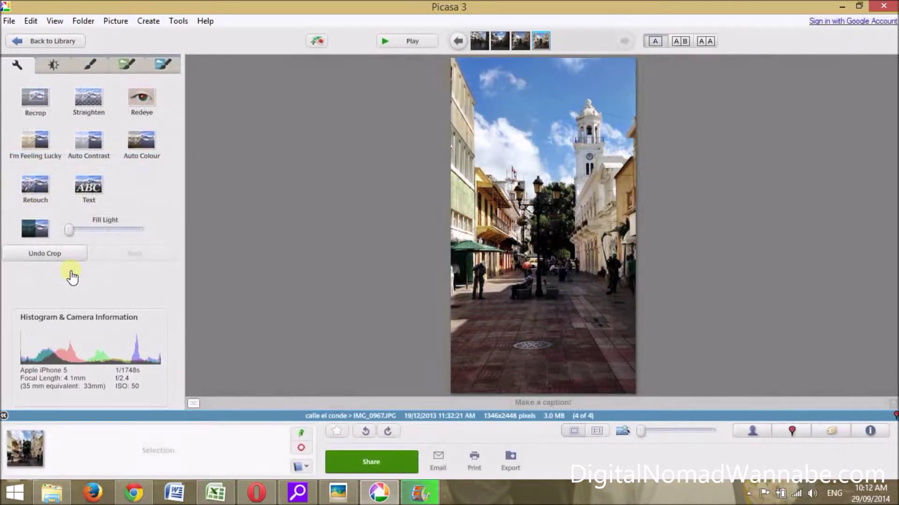
Raise Fill Light on the Tuning tab, then preview the Boost effect at low strength.
{"action": "left_click", "coordinate": [58, 68]}
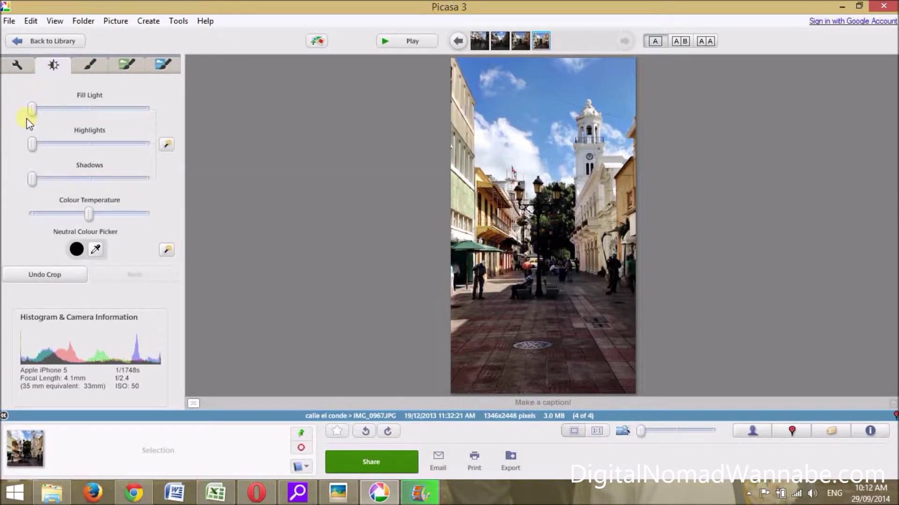
{"action": "left_click_drag", "start_coordinate": [32, 114], "coordinate": [55, 115]}
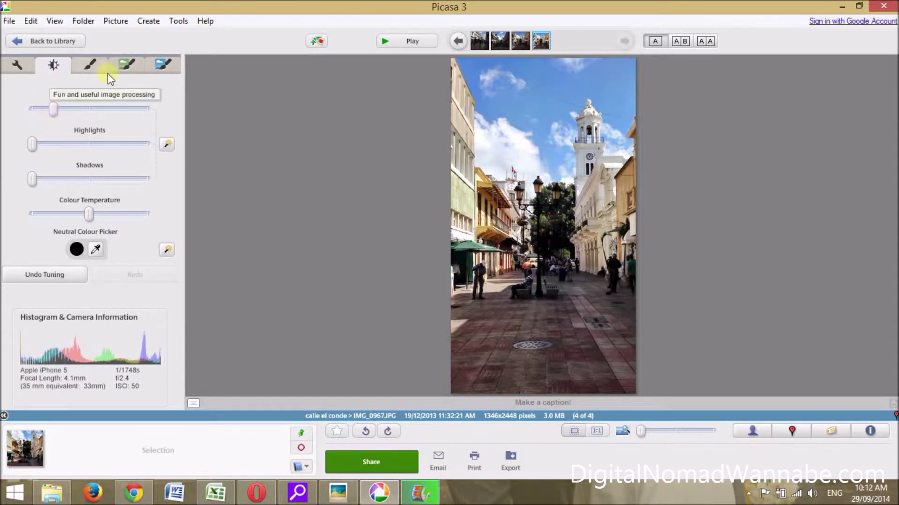
{"action": "left_click", "coordinate": [160, 65]}
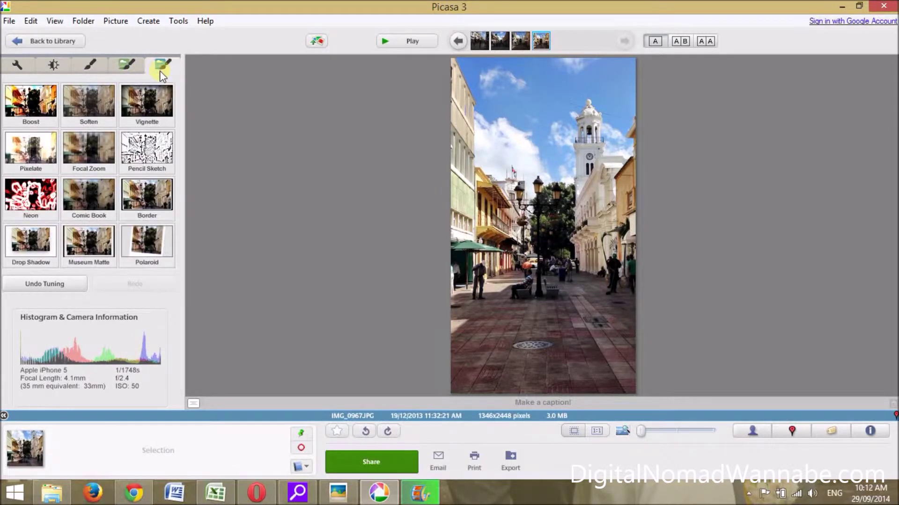
{"action": "left_click", "coordinate": [45, 110]}
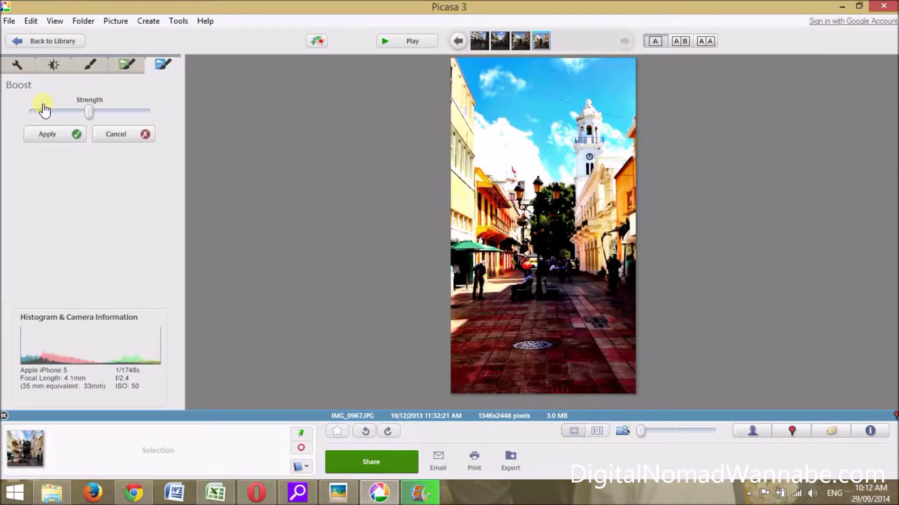
{"action": "left_click_drag", "start_coordinate": [92, 114], "coordinate": [43, 114]}
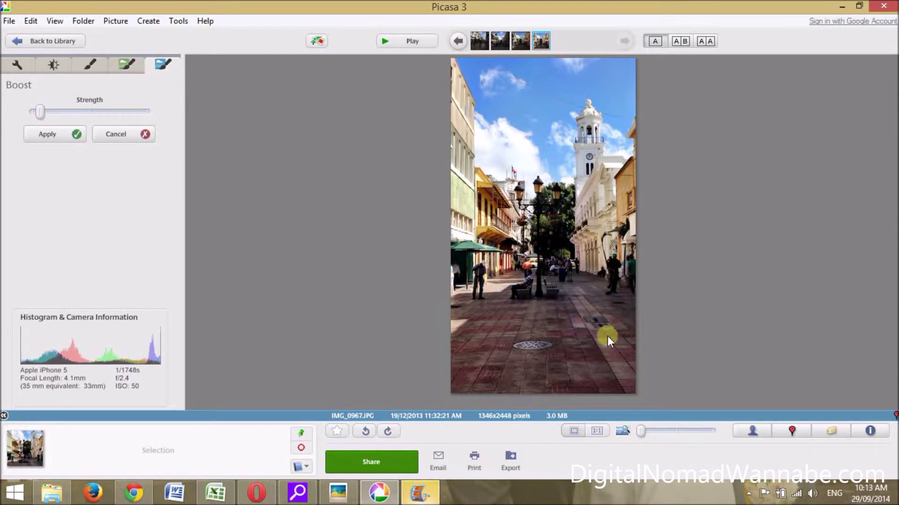
Apply the Boost, then apply a white-bordered Drop Shadow, enlarging the photo to 1374 x 2476.
{"action": "left_click", "coordinate": [60, 137]}
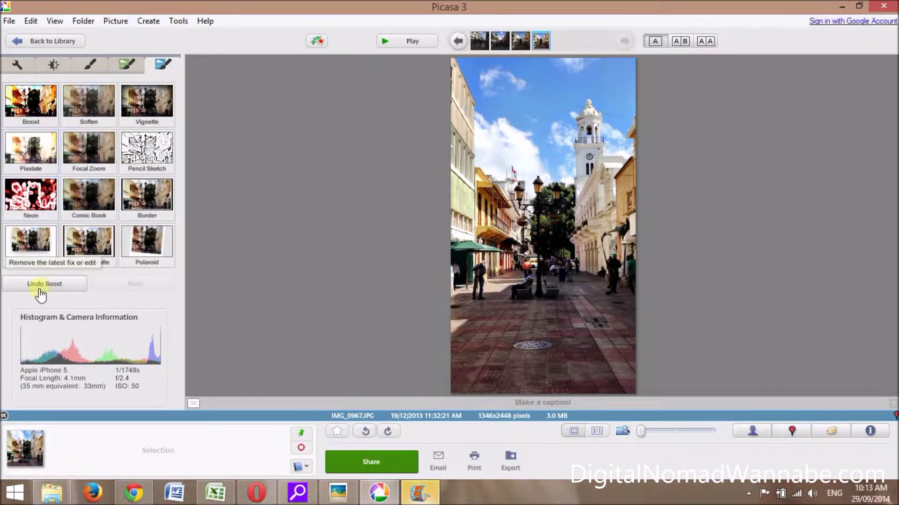
{"action": "left_click", "coordinate": [31, 252]}
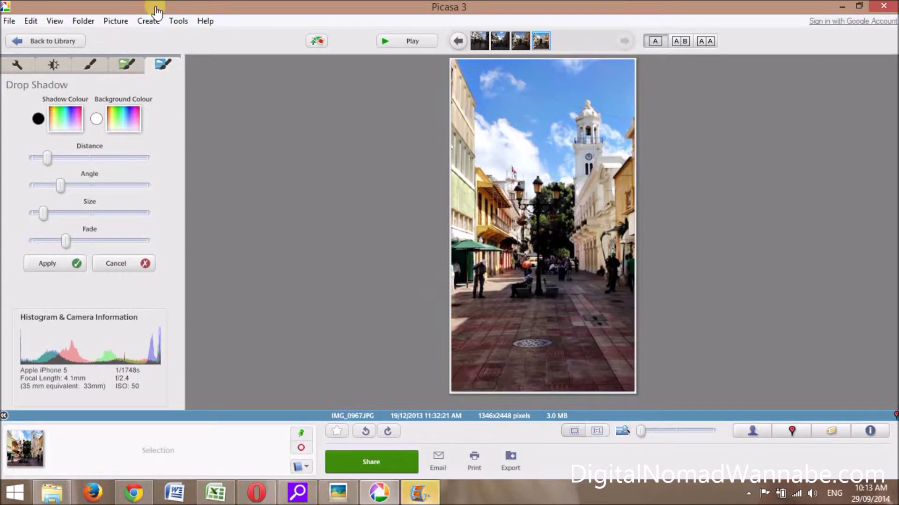
{"action": "left_click", "coordinate": [9, 21]}
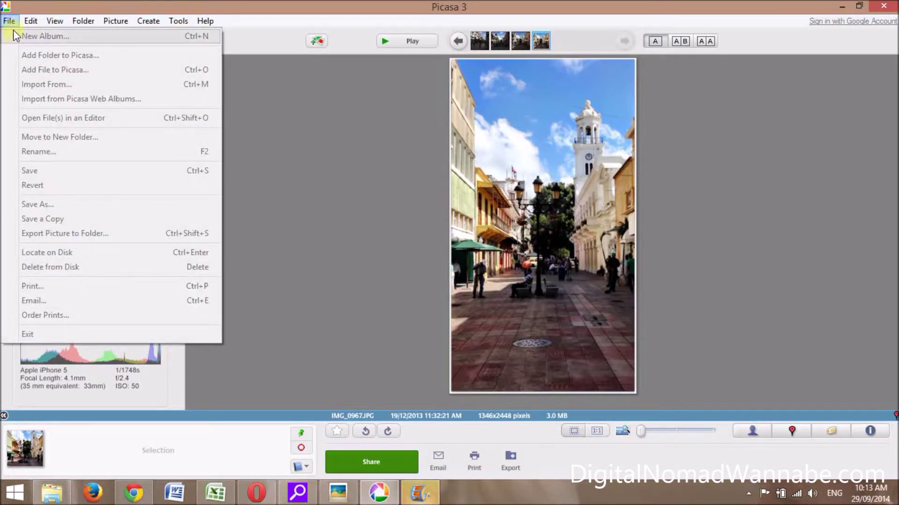
{"action": "left_click", "coordinate": [271, 165]}
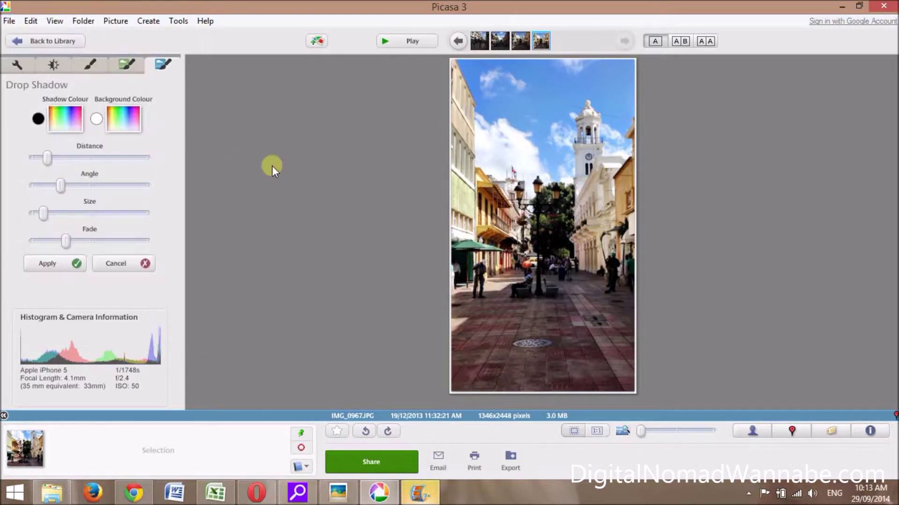
{"action": "left_click", "coordinate": [56, 274]}
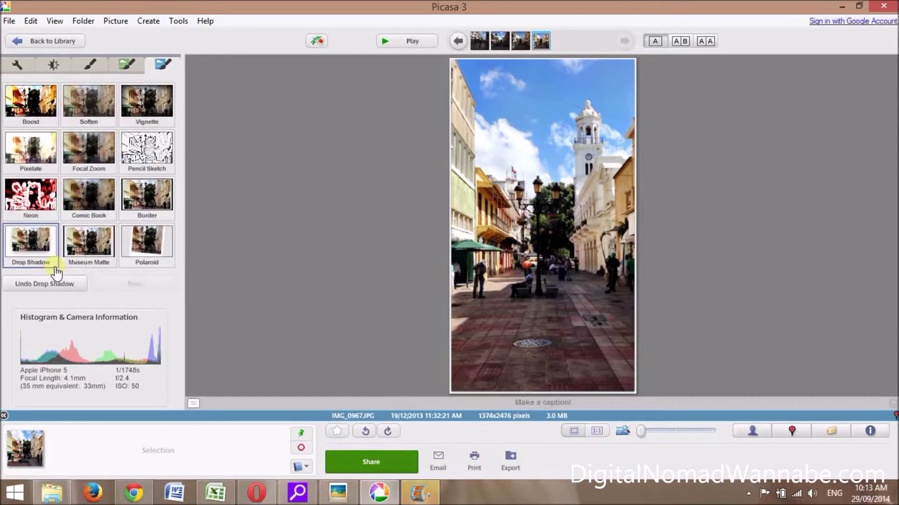
{"action": "left_click", "coordinate": [8, 21]}
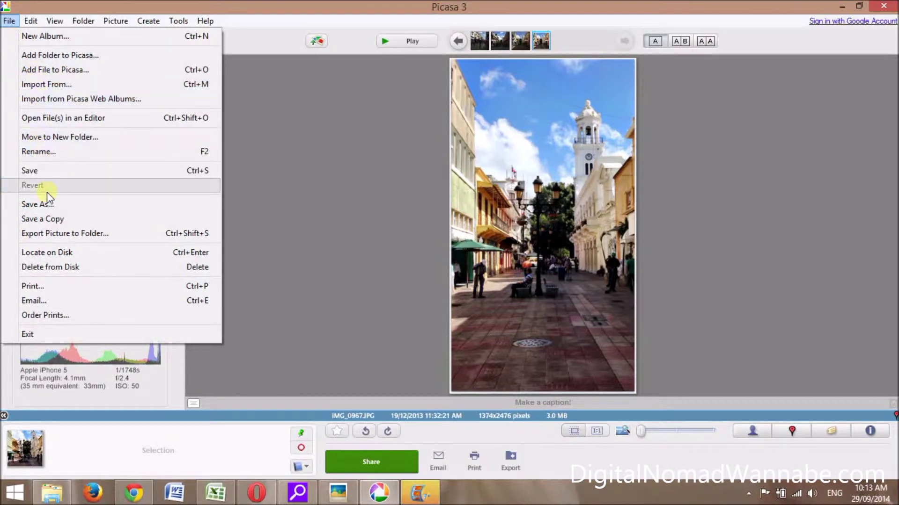
Dismiss Picasa's Save As dialog and open IMG_0967 from Pictures in Microsoft Office Picture Manager.
{"action": "left_click", "coordinate": [48, 204]}
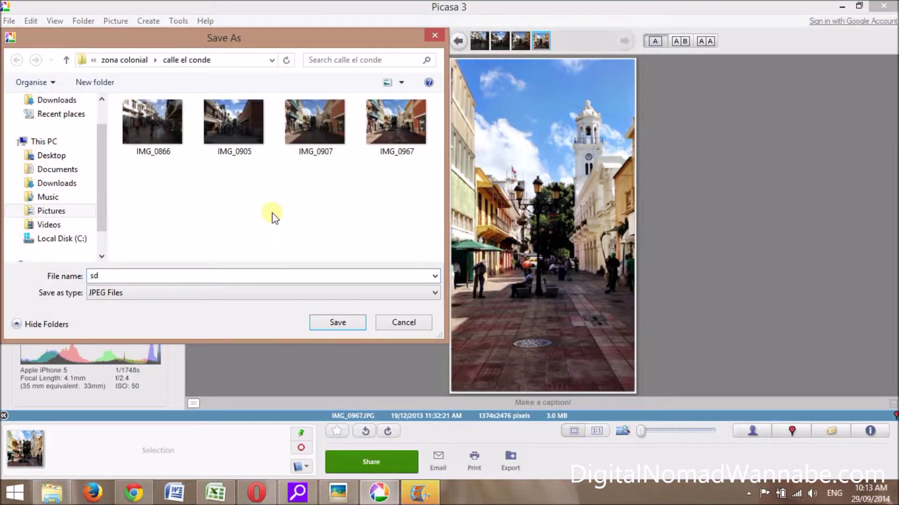
{"action": "key", "text": "Return"}
{"action": "left_click", "coordinate": [52, 492]}
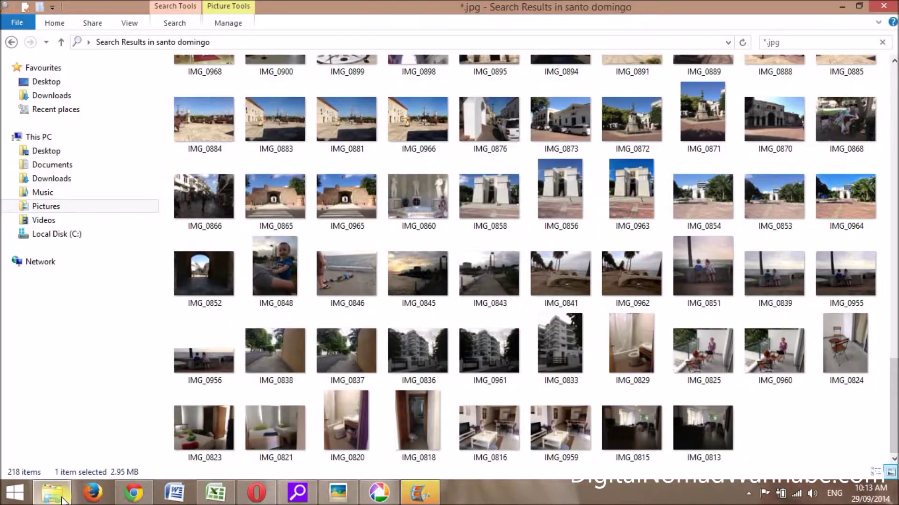
{"action": "left_click", "coordinate": [36, 207]}
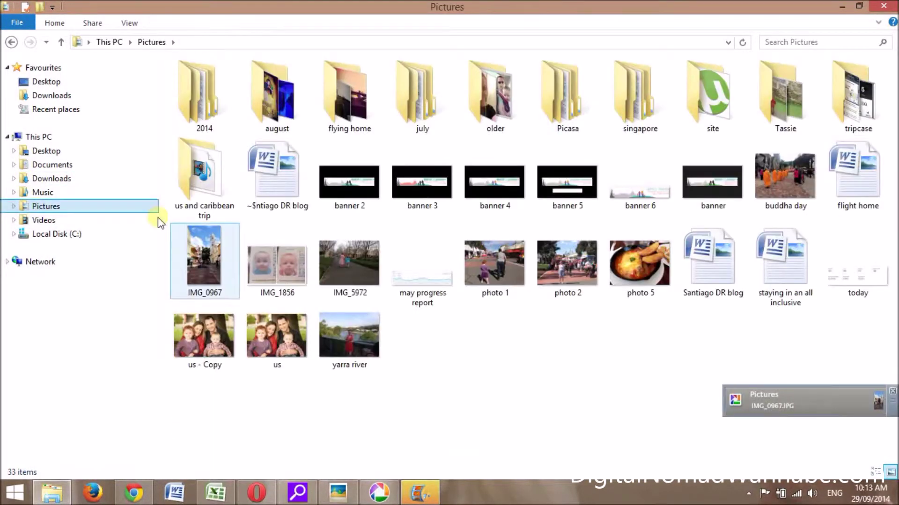
{"action": "right_click", "coordinate": [211, 259]}
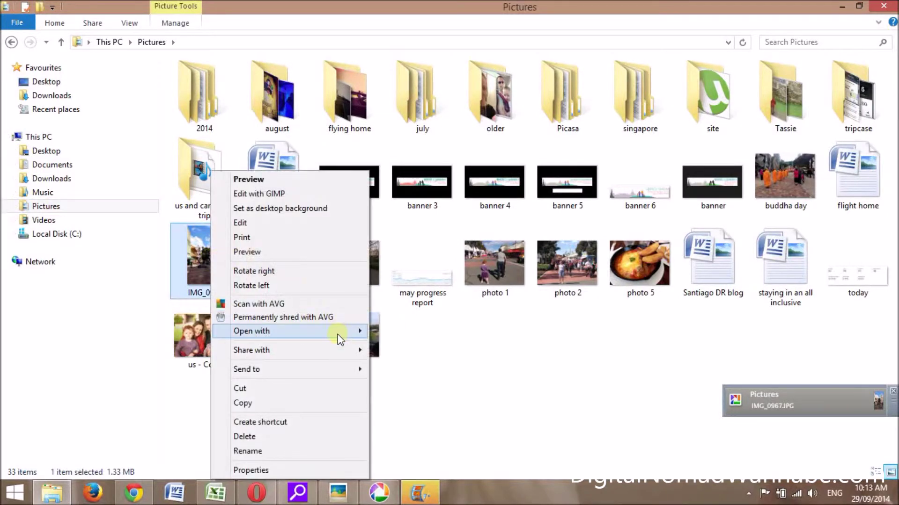
{"action": "mouse_move", "coordinate": [340, 337]}
{"action": "left_click", "coordinate": [442, 342]}
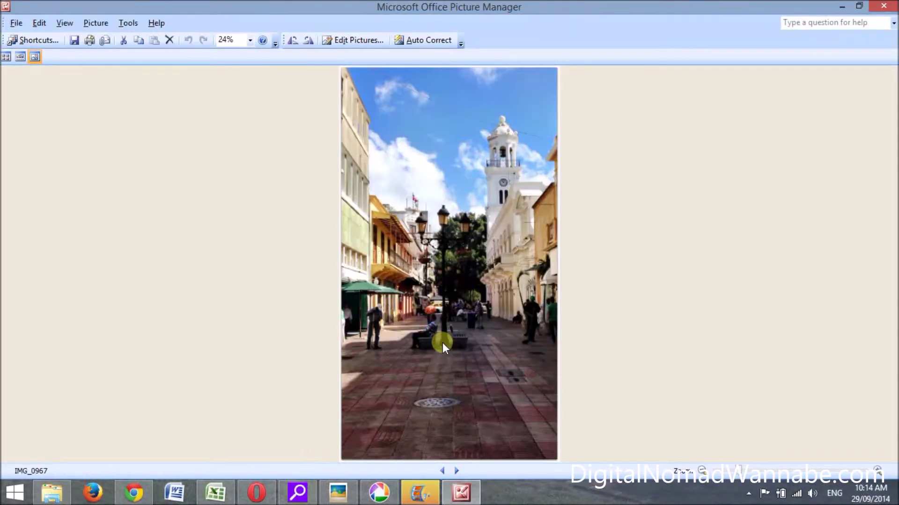
Resize IMG_0967 to a custom width of 736 (736 x 1326 px), then close and save it.
{"action": "left_click", "coordinate": [353, 40]}
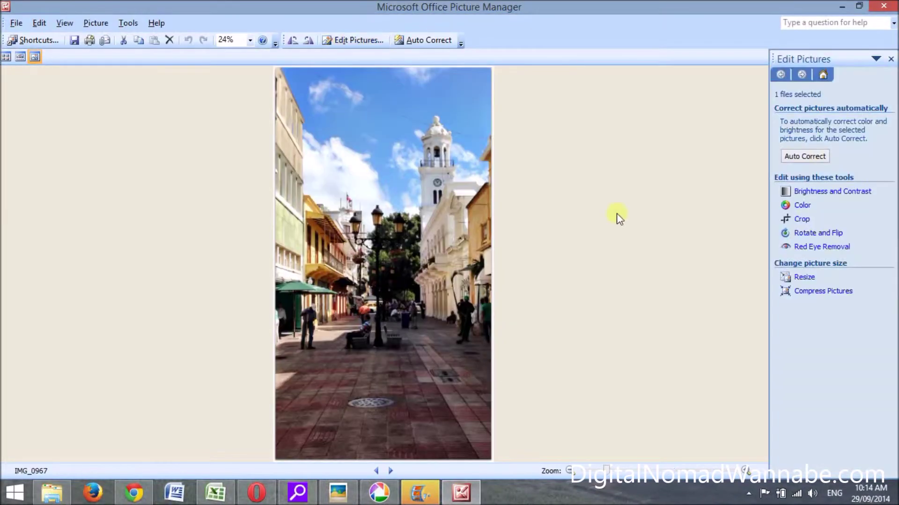
{"action": "left_click", "coordinate": [804, 278]}
{"action": "left_click", "coordinate": [800, 187]}
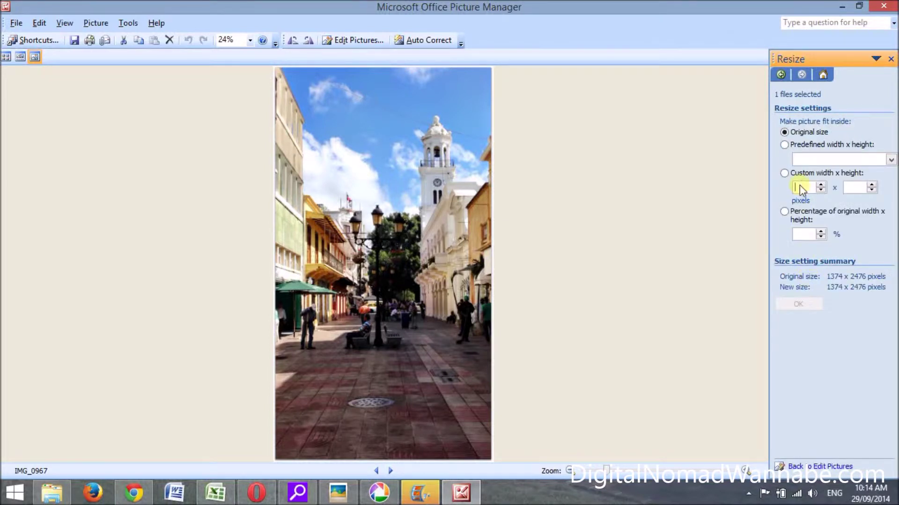
{"action": "type", "text": "736"}
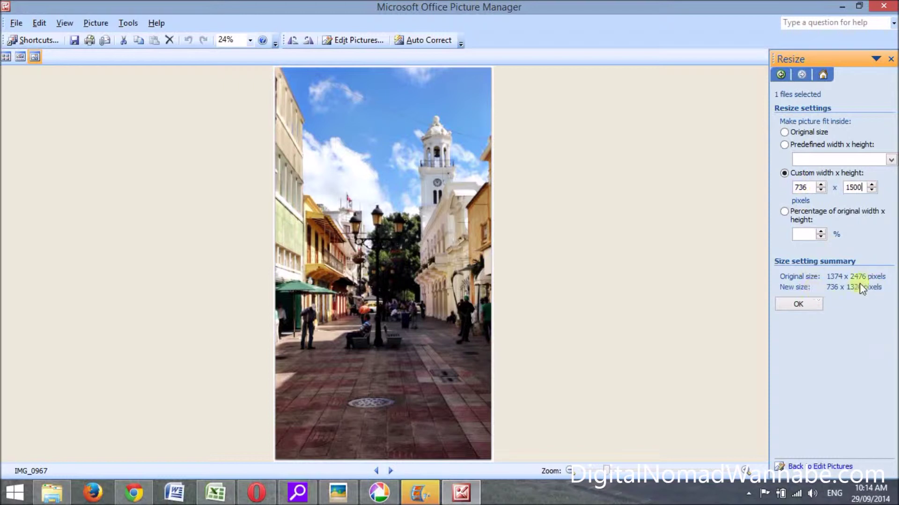
{"action": "left_click", "coordinate": [804, 306]}
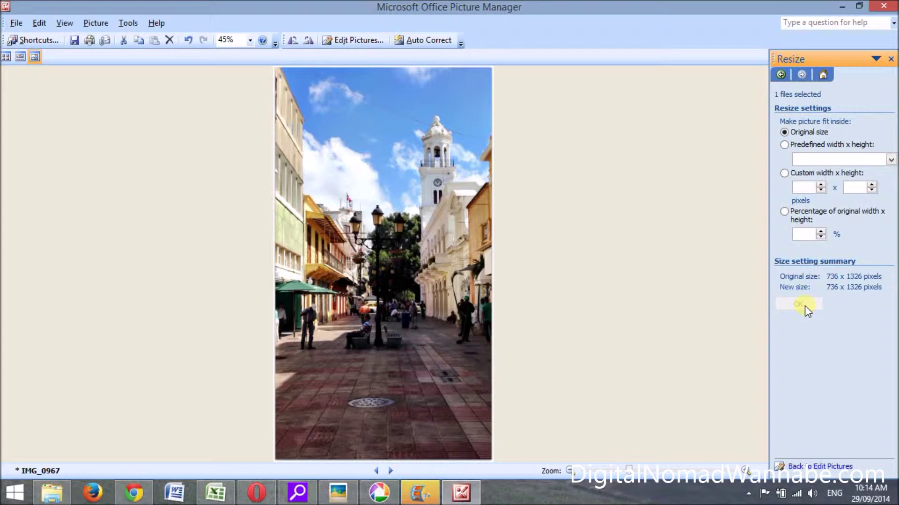
{"action": "left_click", "coordinate": [888, 7]}
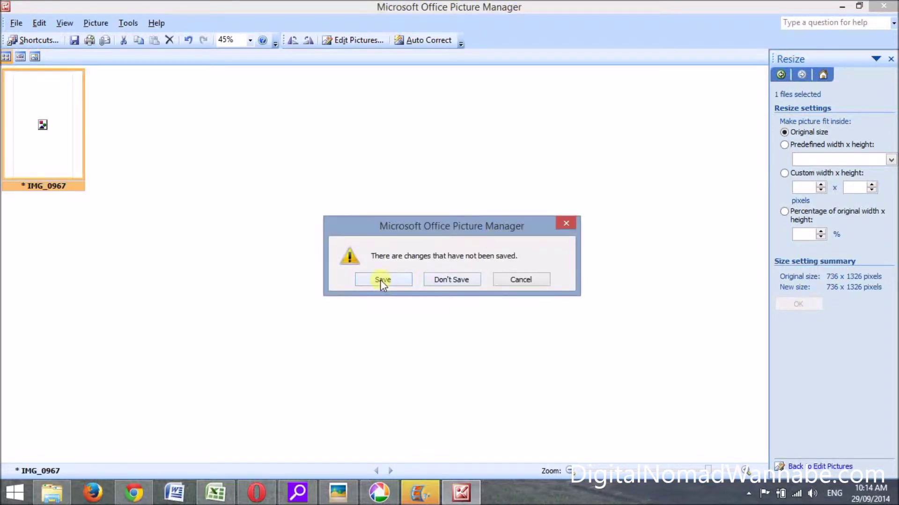
{"action": "left_click", "coordinate": [381, 279]}
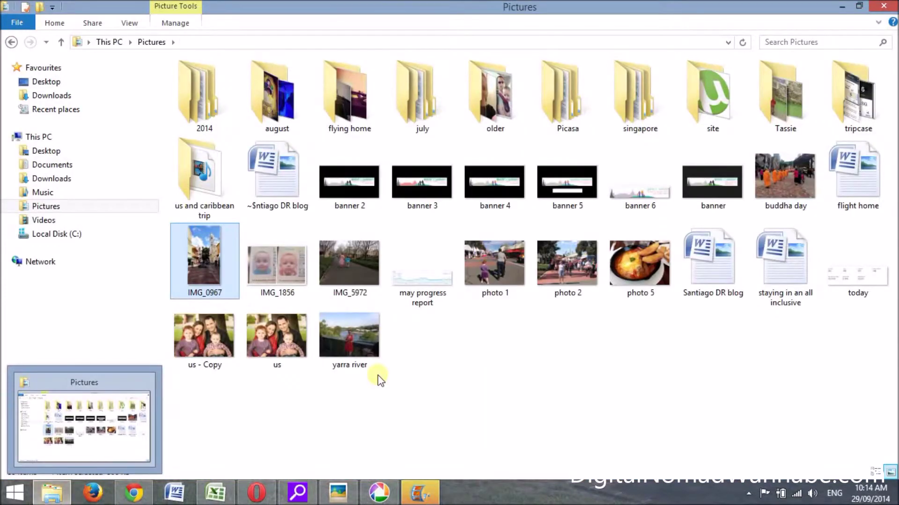
Save the resized picture and bring Chrome's Charleston article forward as a restored-down window.
{"action": "mouse_move", "coordinate": [232, 295]}
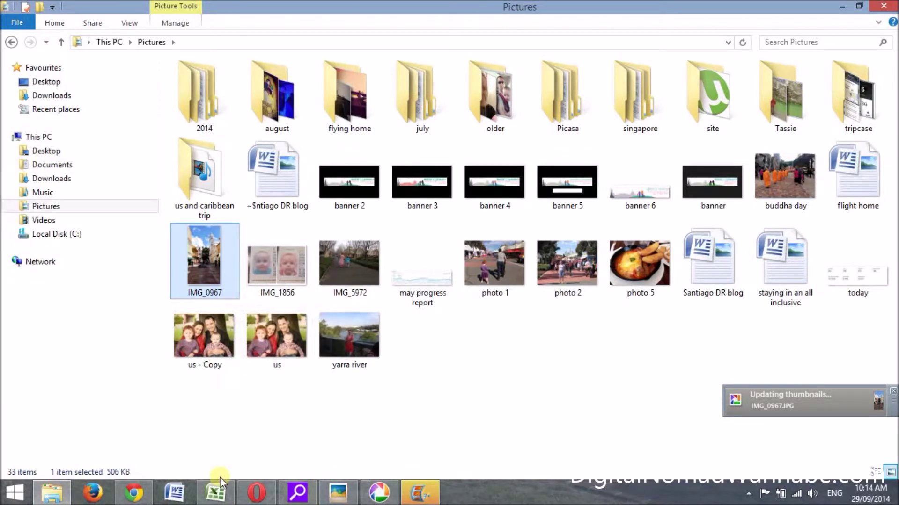
{"action": "left_click", "coordinate": [135, 491]}
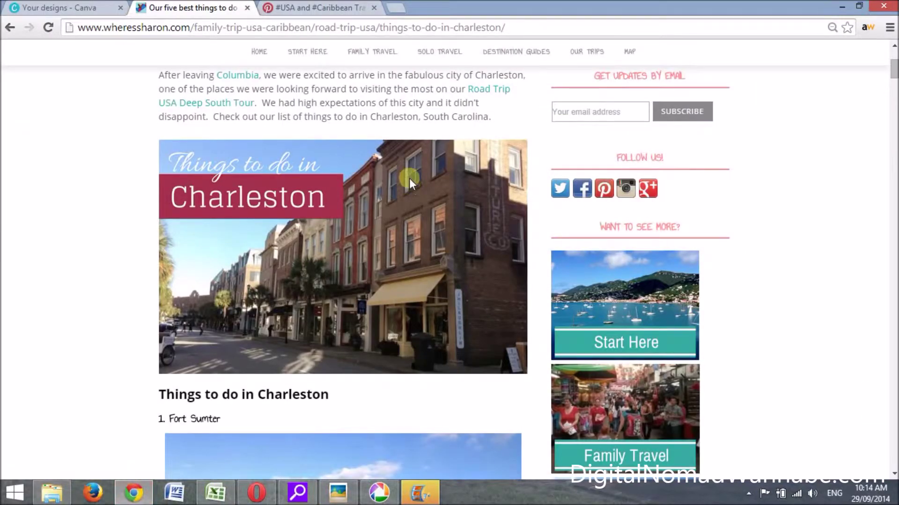
{"action": "left_click", "coordinate": [866, 4]}
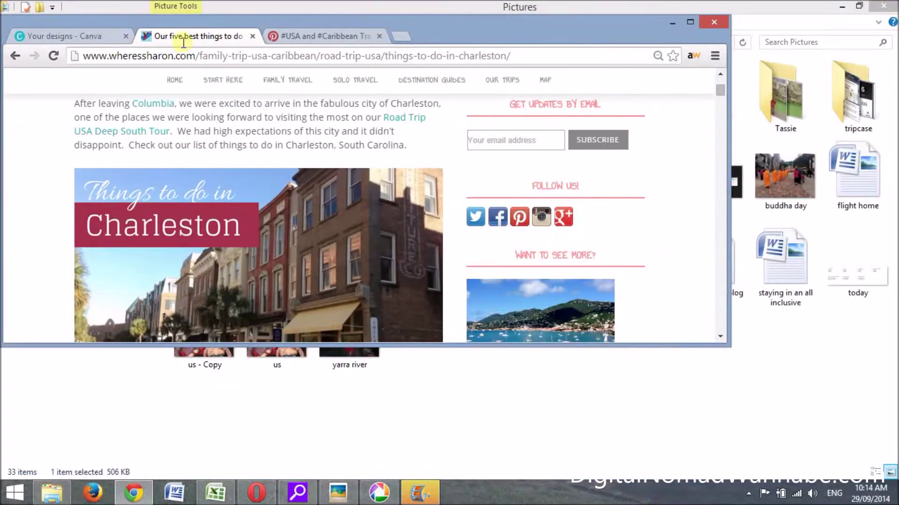
Confirm in File Explorer that IMG_0967 is 736 x 1326, then go to Chrome's Canva tab.
{"action": "left_click", "coordinate": [383, 384]}
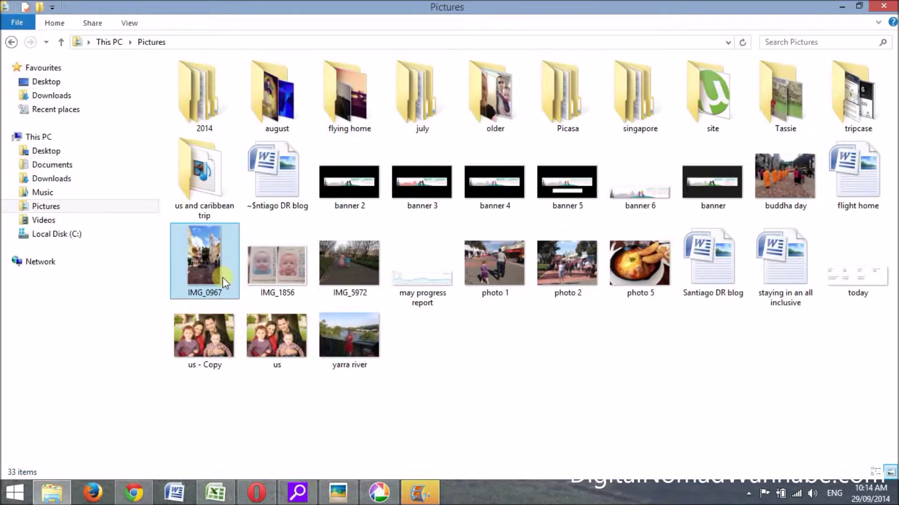
{"action": "mouse_move", "coordinate": [223, 277]}
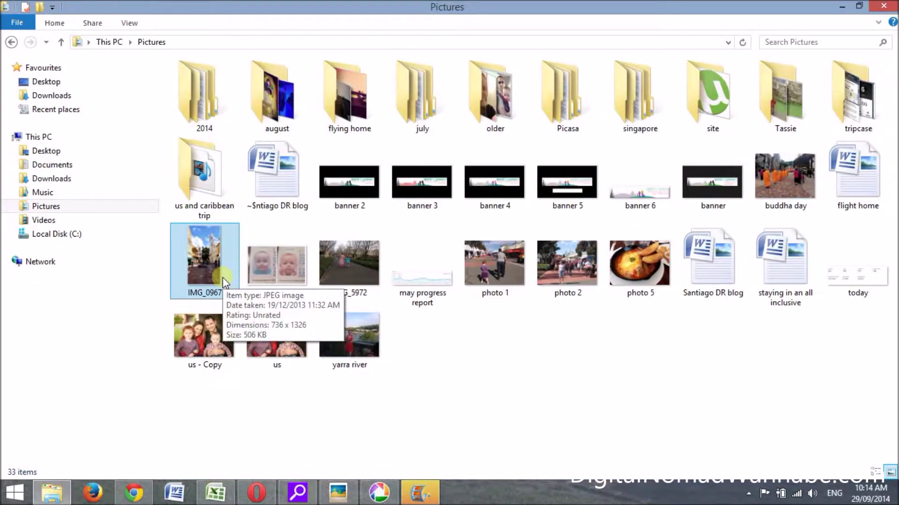
{"action": "left_click", "coordinate": [419, 493]}
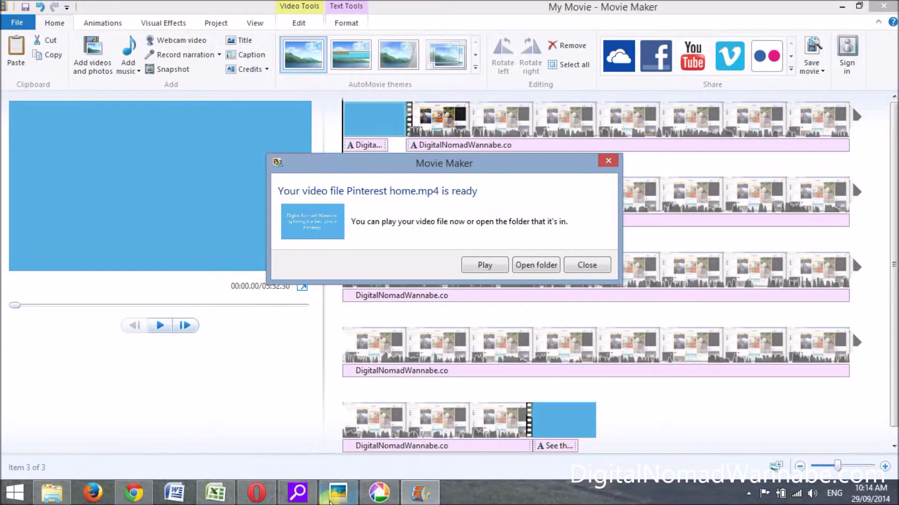
{"action": "left_click", "coordinate": [126, 502]}
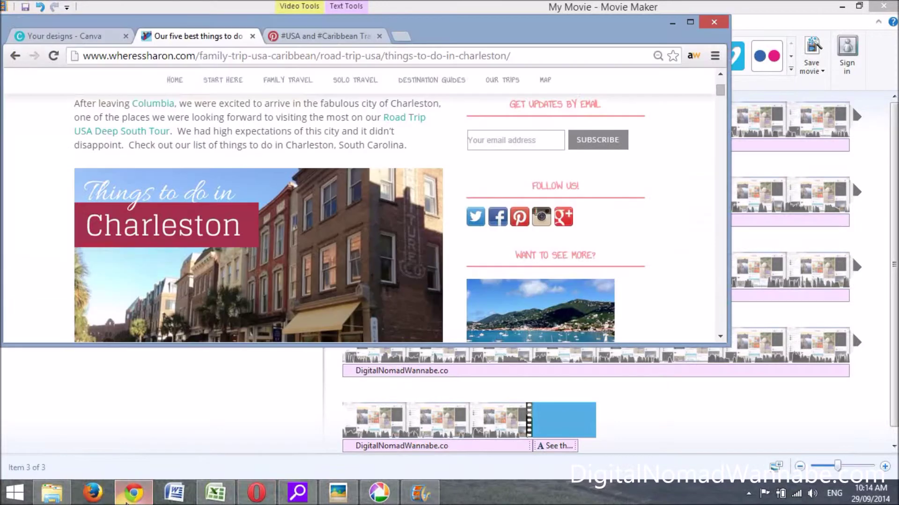
{"action": "left_click", "coordinate": [84, 37]}
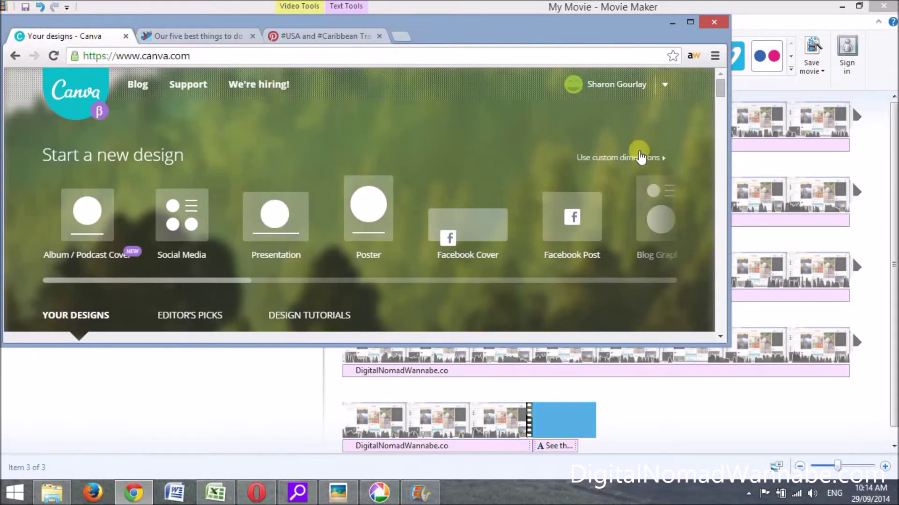
Create a custom-dimension Canva design 736 px wide and 1326 px high.
{"action": "left_click", "coordinate": [640, 157]}
{"action": "left_click", "coordinate": [256, 239]}
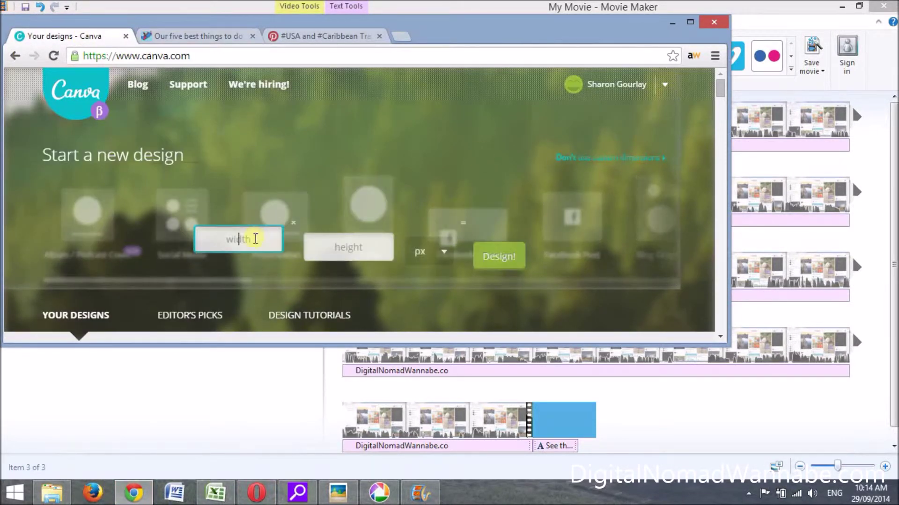
{"action": "type", "text": "73"}
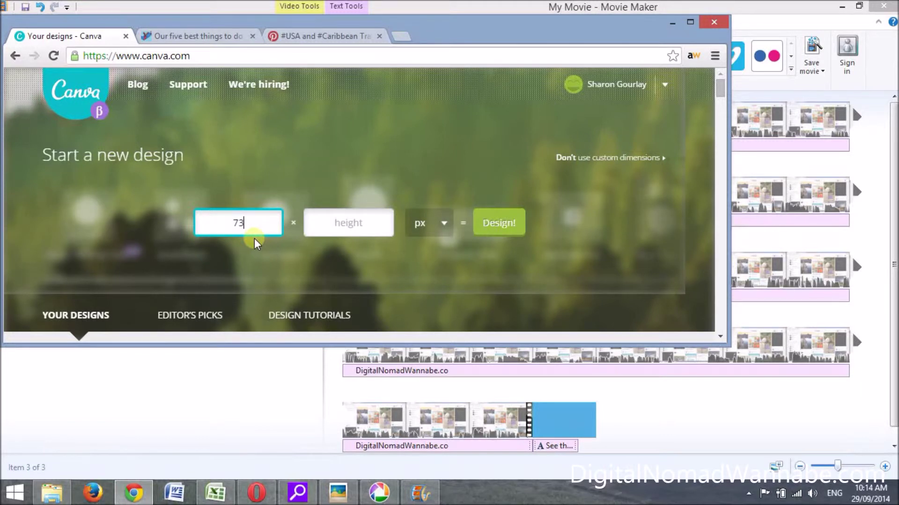
{"action": "type", "text": "6"}
{"action": "key", "text": "Tab"}
{"action": "type", "text": "132"}
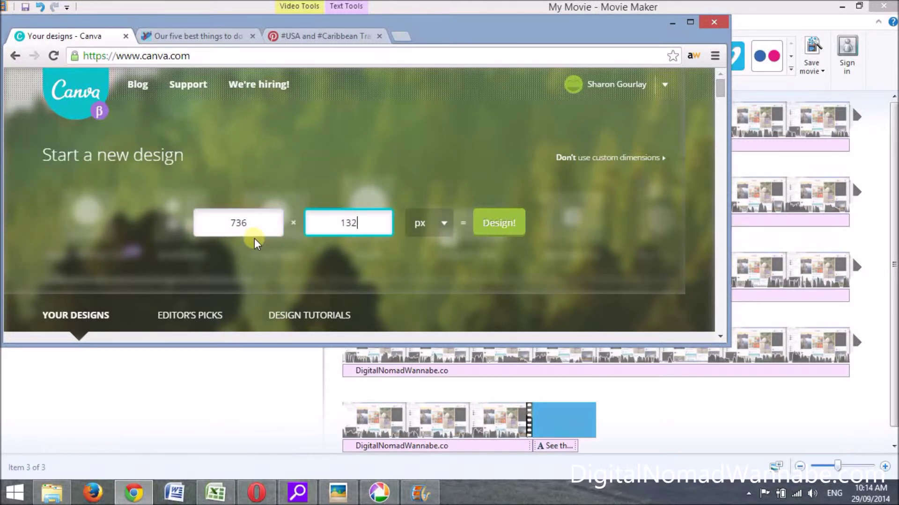
{"action": "type", "text": "6"}
{"action": "left_click", "coordinate": [512, 227]}
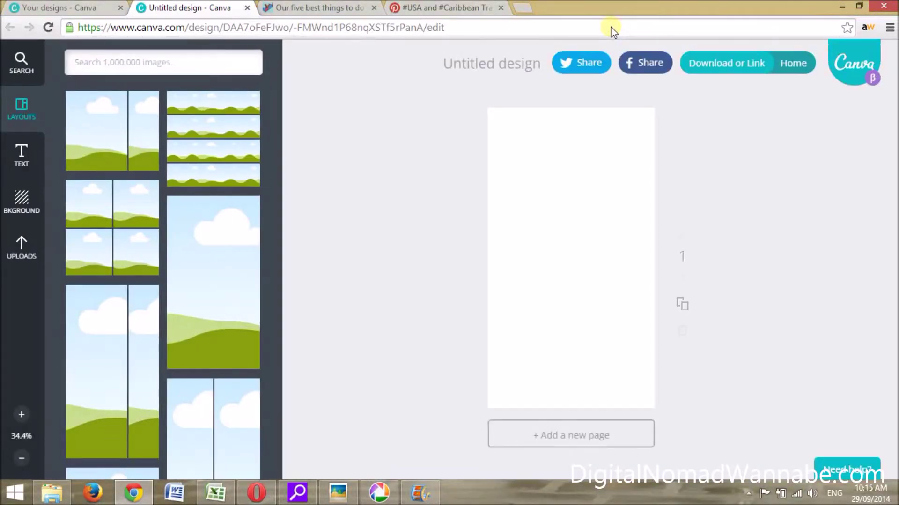
Upload IMG_0967 from the Pictures folder through Canva's Uploads panel.
{"action": "left_click", "coordinate": [22, 246]}
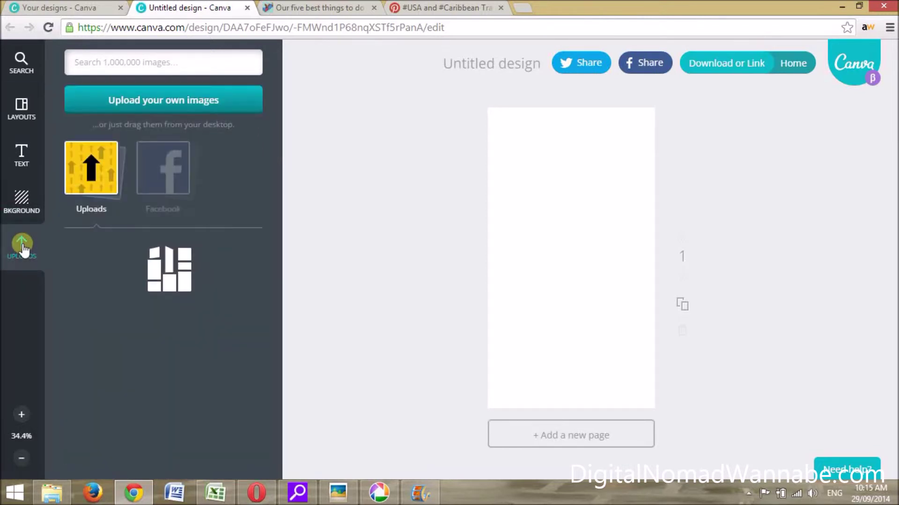
{"action": "left_click", "coordinate": [171, 110]}
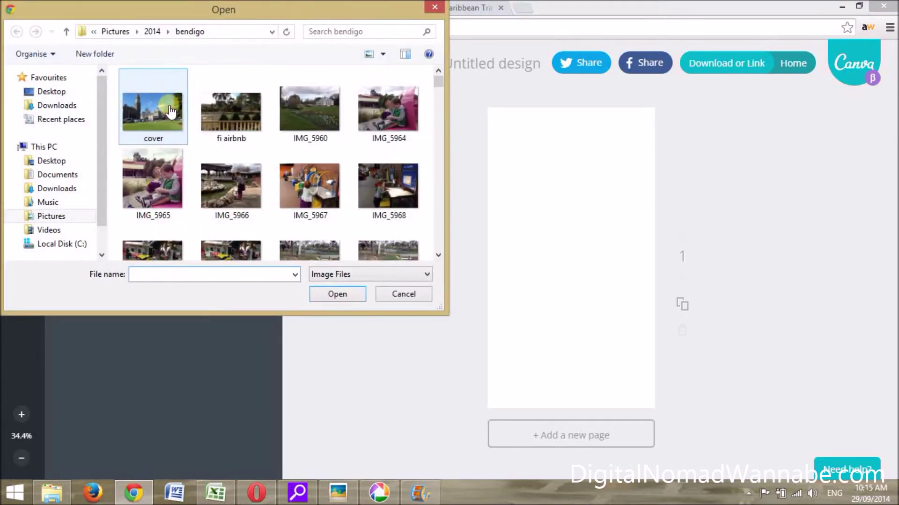
{"action": "left_click", "coordinate": [55, 217]}
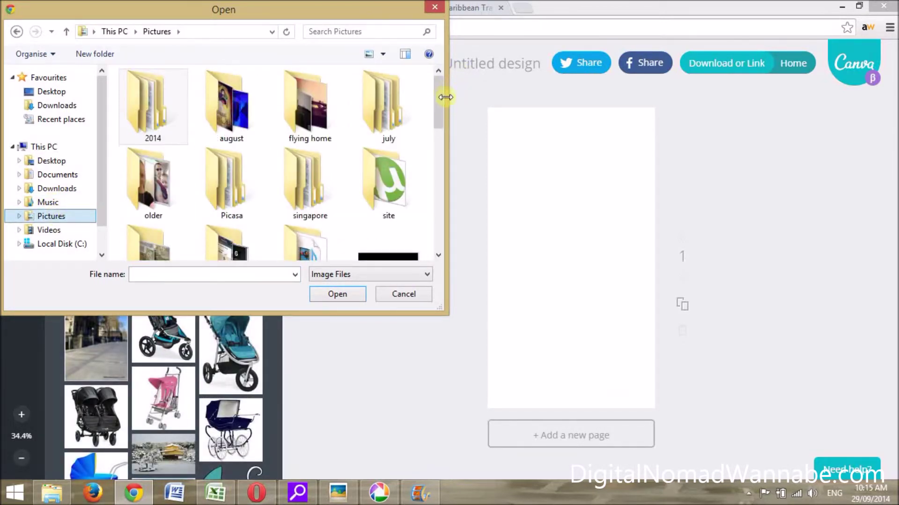
{"action": "left_click_drag", "start_coordinate": [439, 102], "coordinate": [447, 164]}
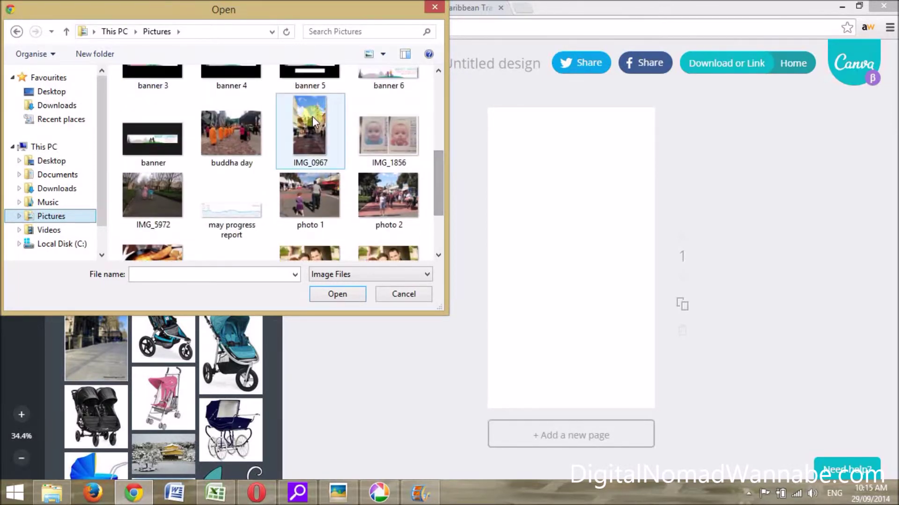
{"action": "double_click", "coordinate": [313, 116]}
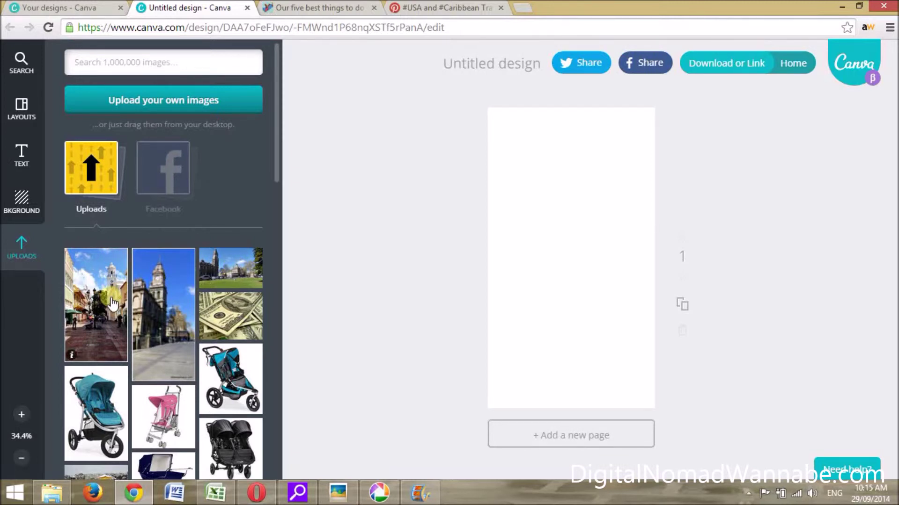
Add the uploaded Santo Domingo street photo and stretch it to cover the whole page.
{"action": "left_click", "coordinate": [112, 304]}
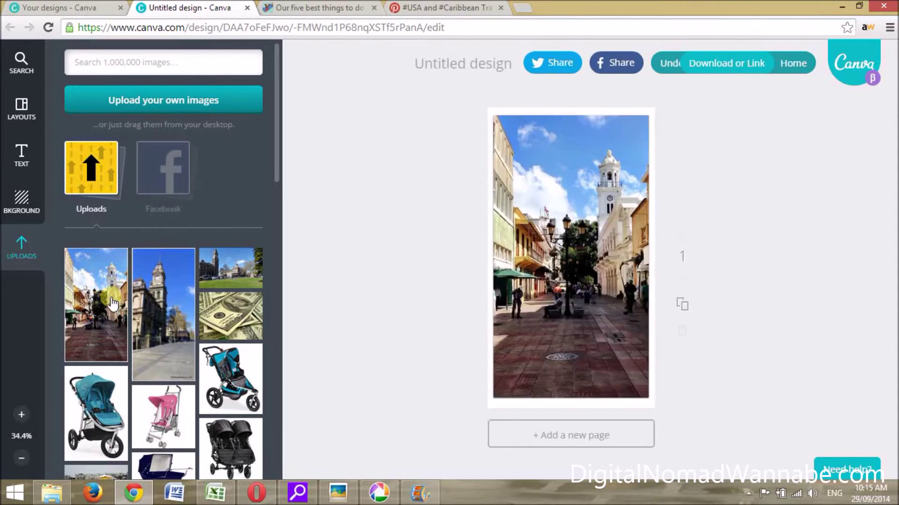
{"action": "left_click_drag", "start_coordinate": [492, 116], "coordinate": [488, 108]}
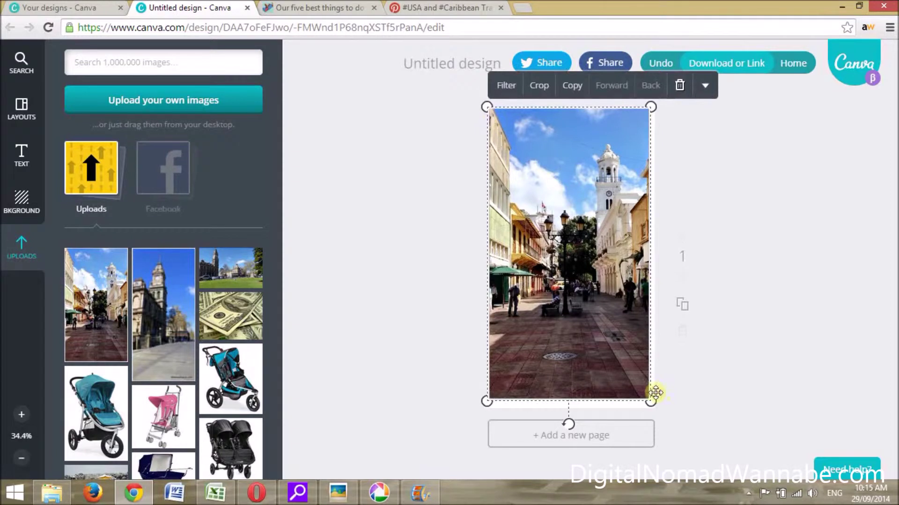
{"action": "left_click_drag", "start_coordinate": [649, 398], "coordinate": [655, 409]}
{"action": "left_click", "coordinate": [779, 334]}
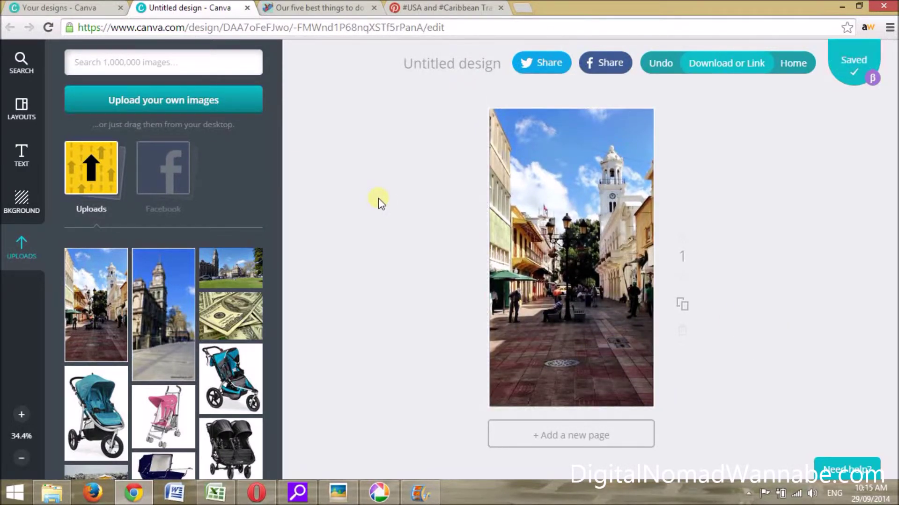
{"action": "left_click", "coordinate": [24, 153]}
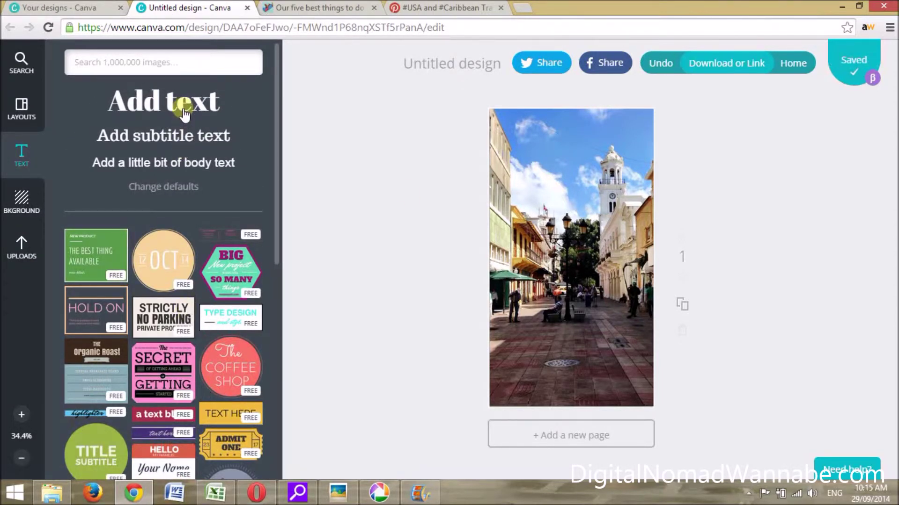
Add a heading reading 'Things to do in' over the lower photo and widen its box.
{"action": "left_click", "coordinate": [184, 113]}
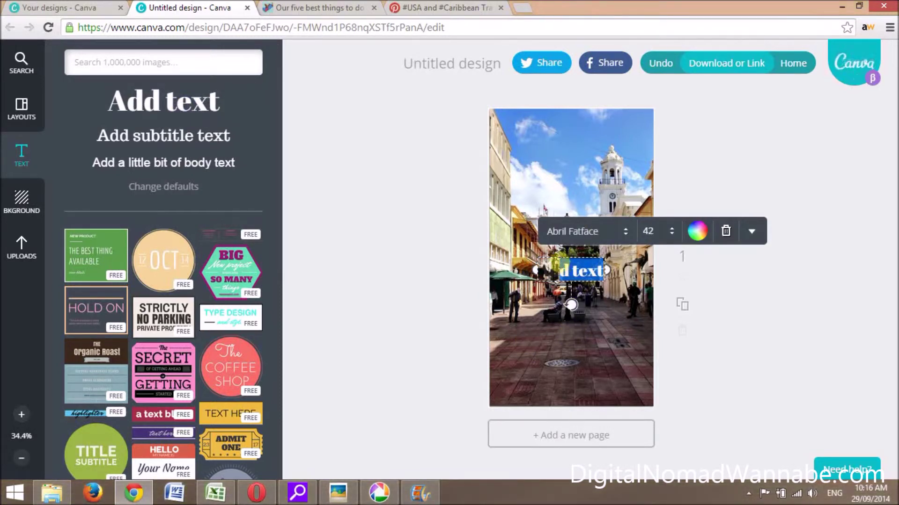
{"action": "left_click_drag", "start_coordinate": [565, 252], "coordinate": [518, 327]}
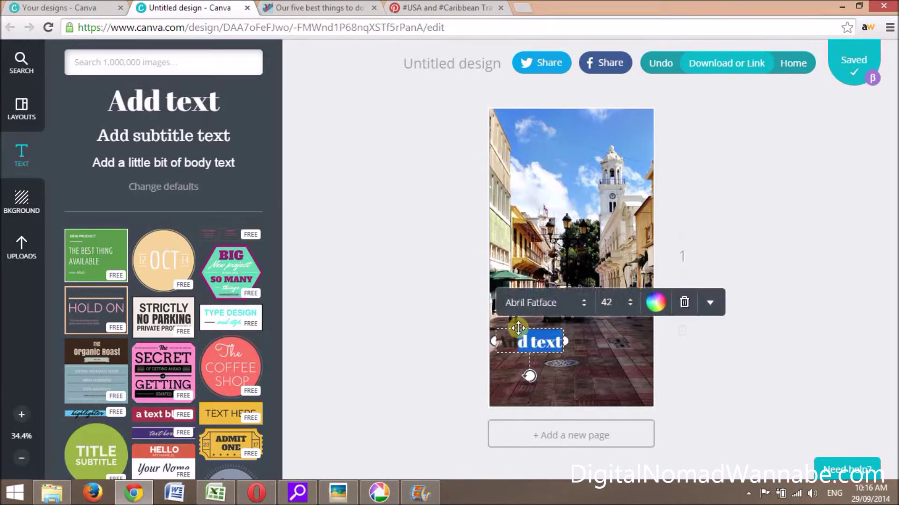
{"action": "type", "text": "Things to do in"}
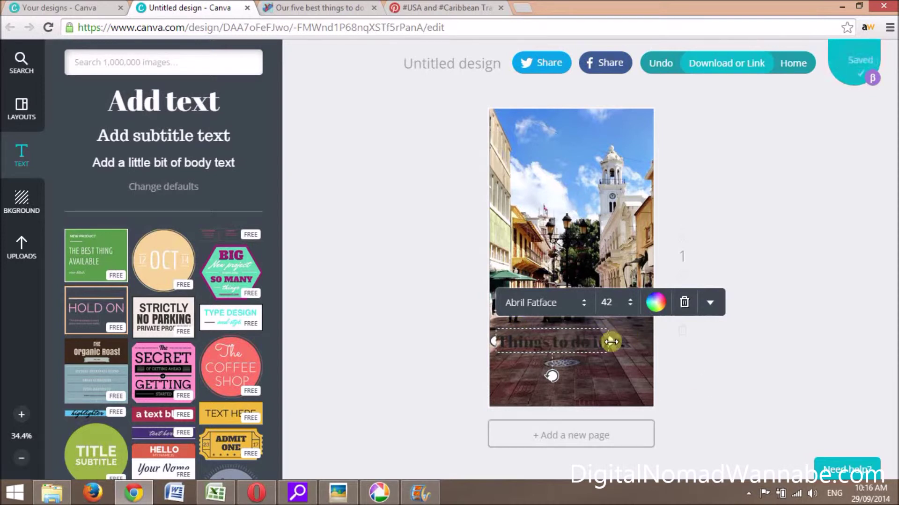
{"action": "left_click_drag", "start_coordinate": [609, 342], "coordinate": [652, 342]}
{"action": "left_click_drag", "start_coordinate": [497, 341], "coordinate": [492, 341]}
Style the caption white, centre-aligned, in Alegreya Small Caps, and nudge it up slightly.
{"action": "left_click", "coordinate": [654, 302]}
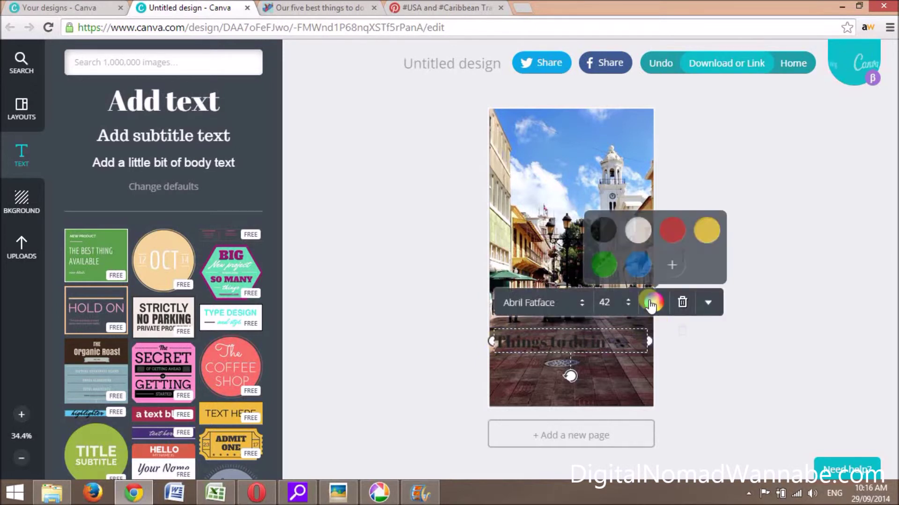
{"action": "left_click", "coordinate": [636, 234]}
{"action": "left_click", "coordinate": [708, 303]}
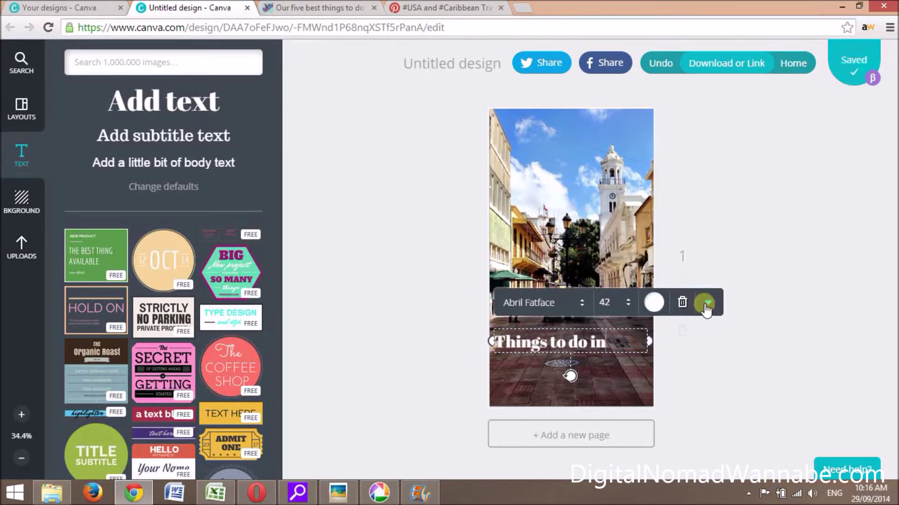
{"action": "left_click", "coordinate": [688, 425]}
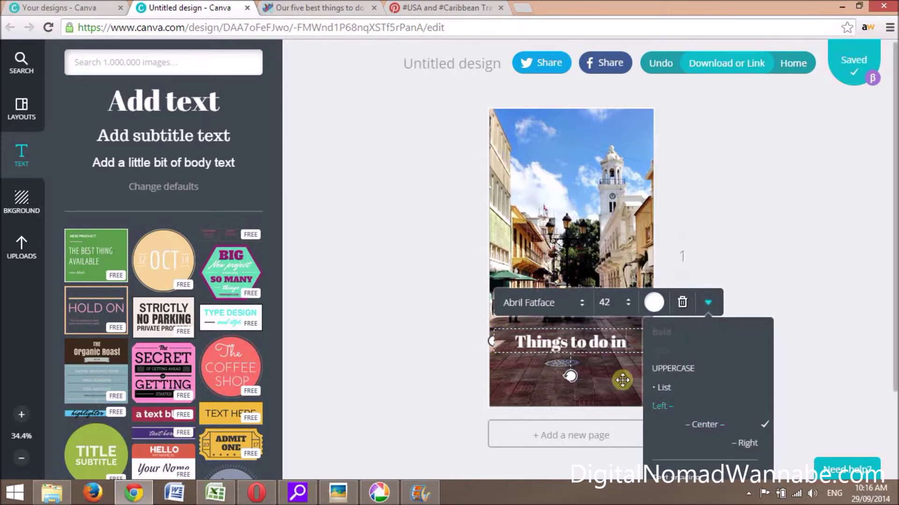
{"action": "left_click", "coordinate": [582, 302]}
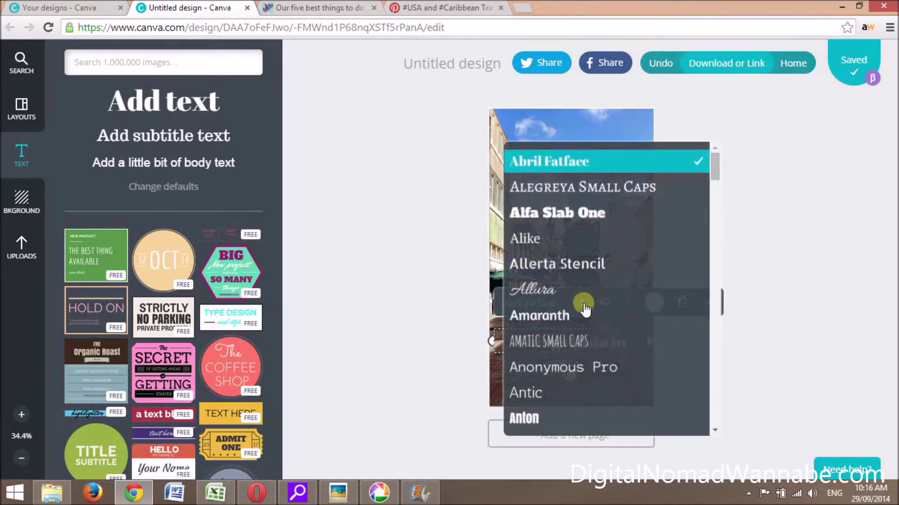
{"action": "left_click", "coordinate": [690, 186]}
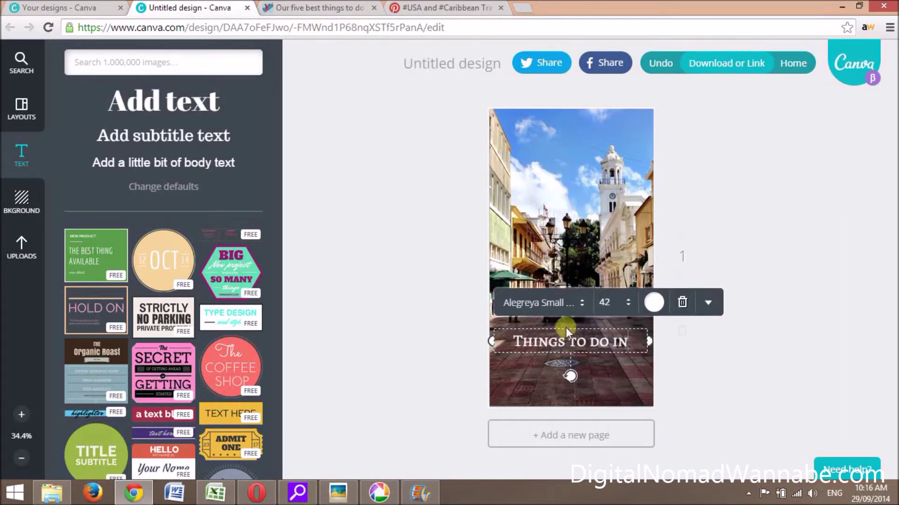
{"action": "left_click_drag", "start_coordinate": [565, 326], "coordinate": [566, 324]}
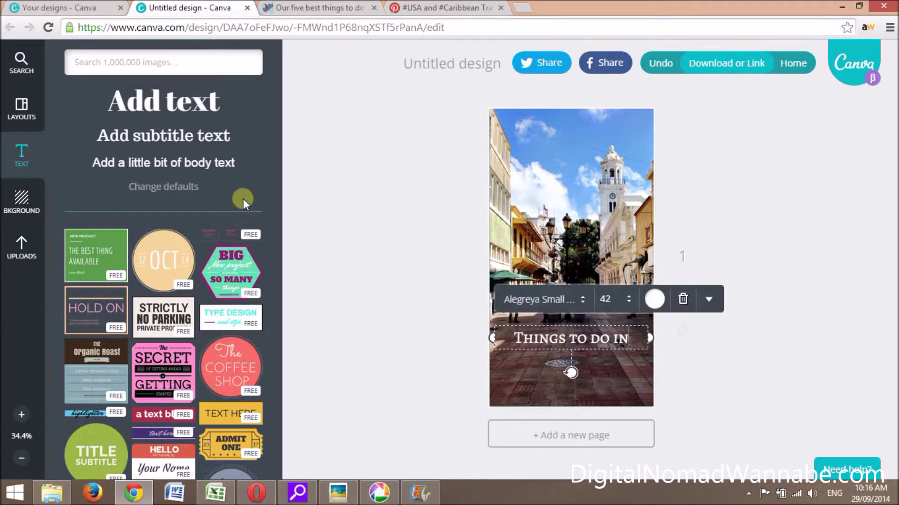
{"action": "left_click", "coordinate": [148, 104]}
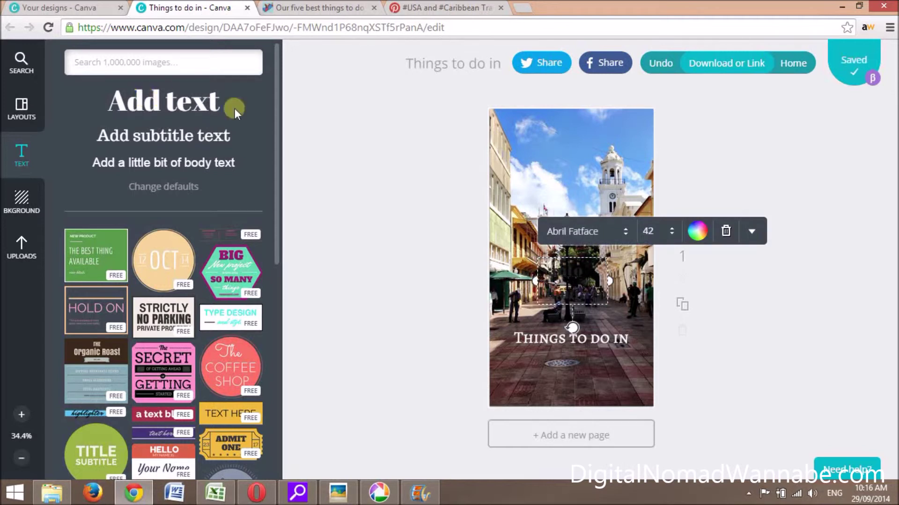
Place the new text box below the caption, widen it, and make it centred and white.
{"action": "left_click_drag", "start_coordinate": [571, 255], "coordinate": [528, 347]}
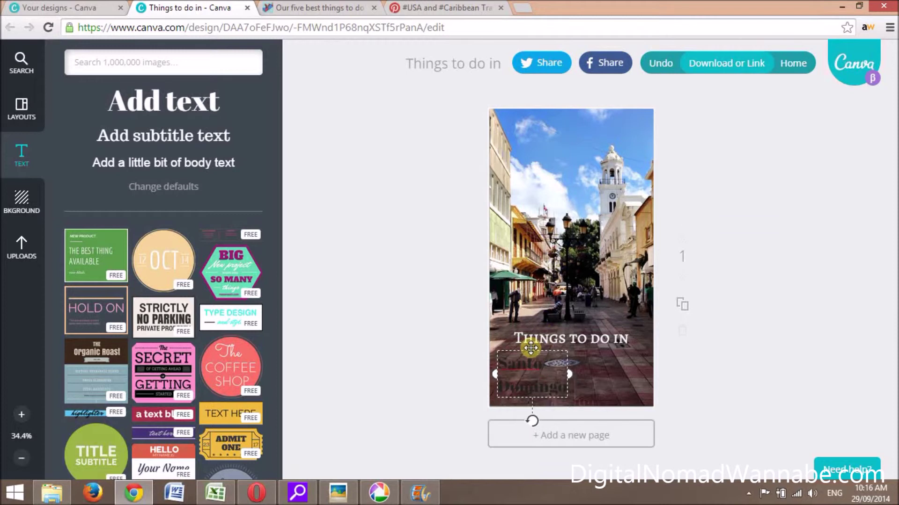
{"action": "left_click_drag", "start_coordinate": [568, 374], "coordinate": [649, 373]}
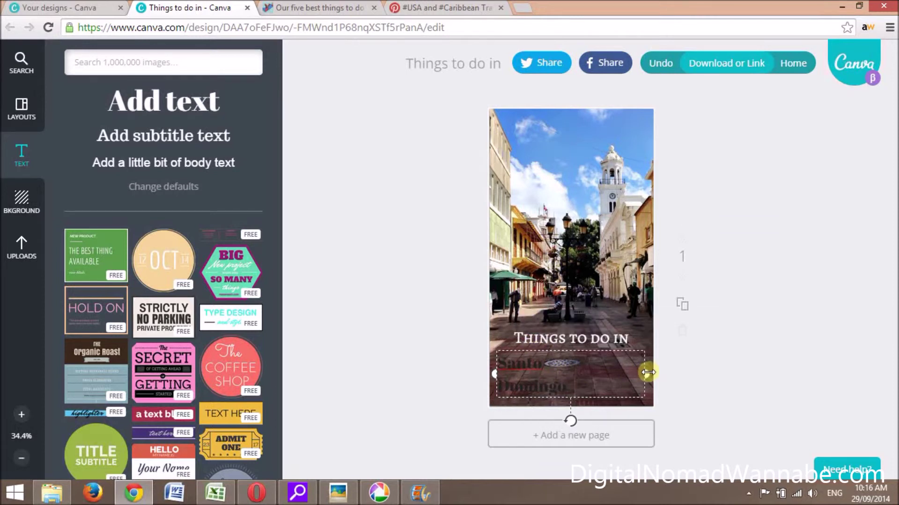
{"action": "left_click", "coordinate": [710, 324]}
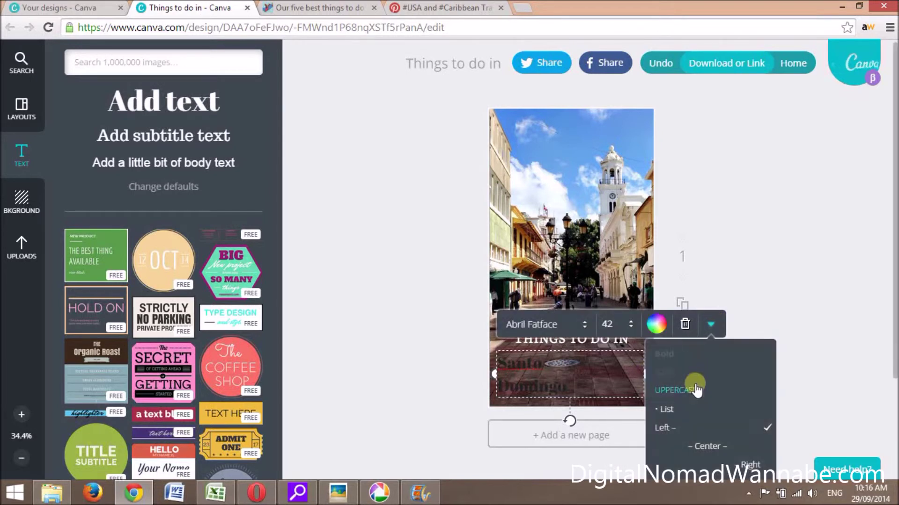
{"action": "left_click", "coordinate": [696, 389]}
{"action": "left_click", "coordinate": [705, 446]}
{"action": "left_click", "coordinate": [658, 327]}
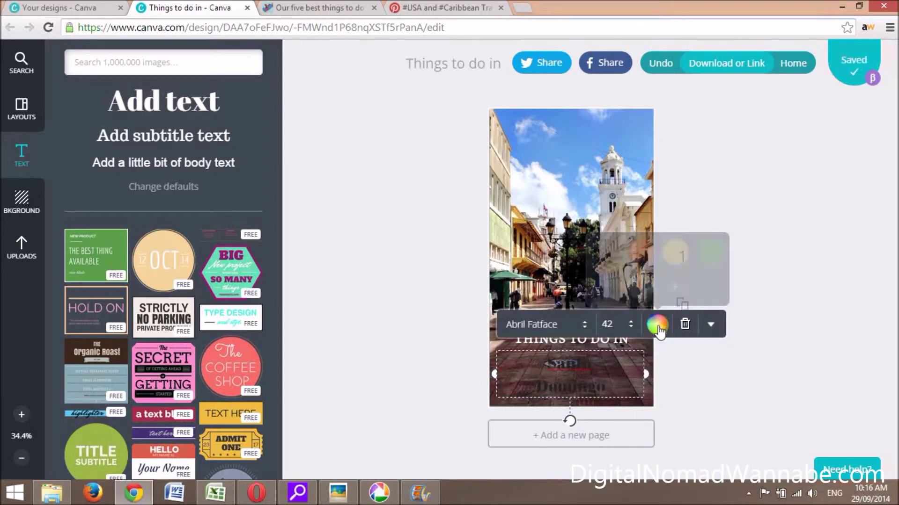
{"action": "left_click", "coordinate": [640, 290]}
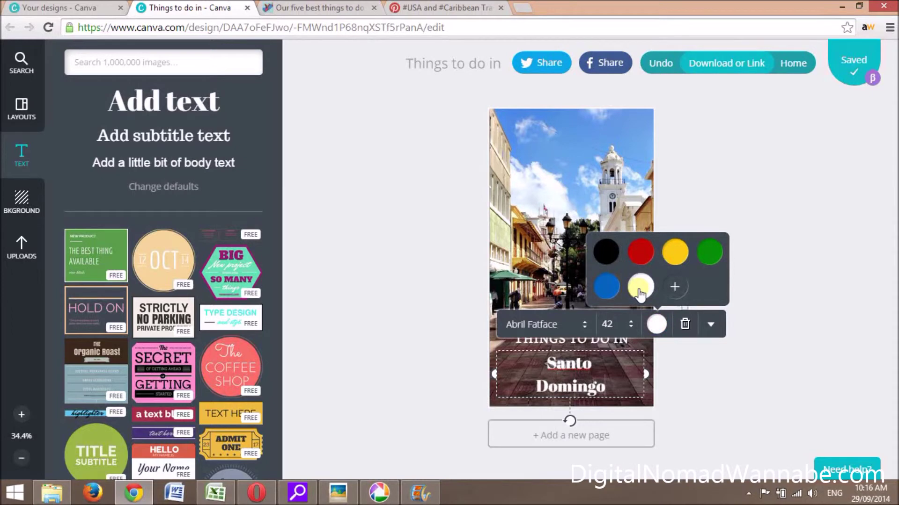
Set the 'Santo Domingo' title to Germania One at size 64 and move it up slightly.
{"action": "left_click", "coordinate": [585, 323]}
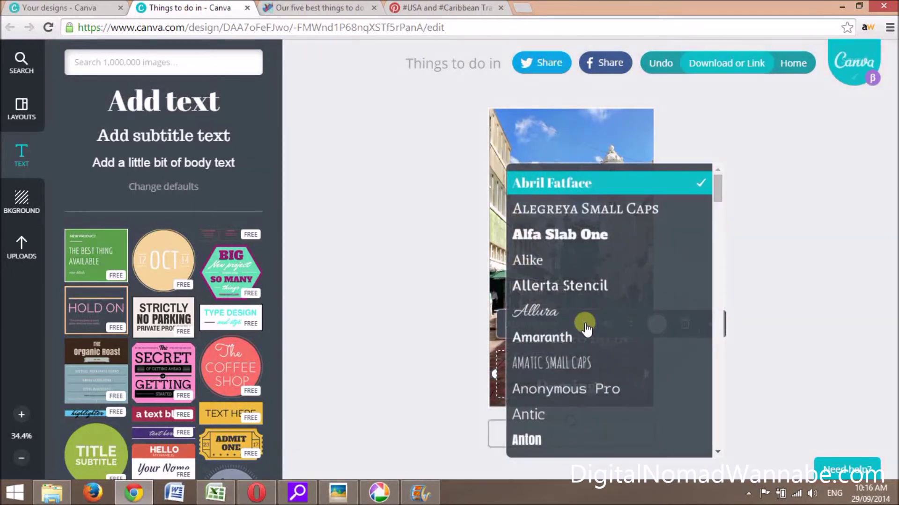
{"action": "left_click", "coordinate": [580, 357]}
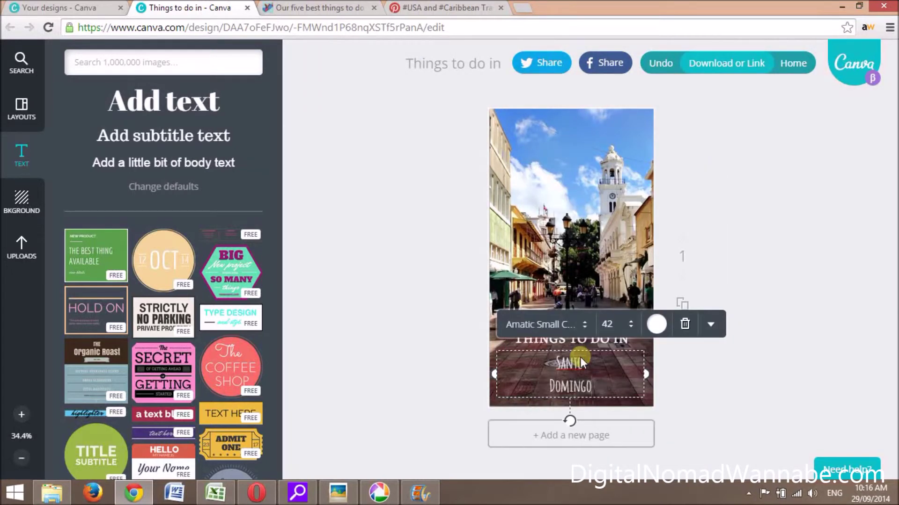
{"action": "left_click", "coordinate": [585, 322]}
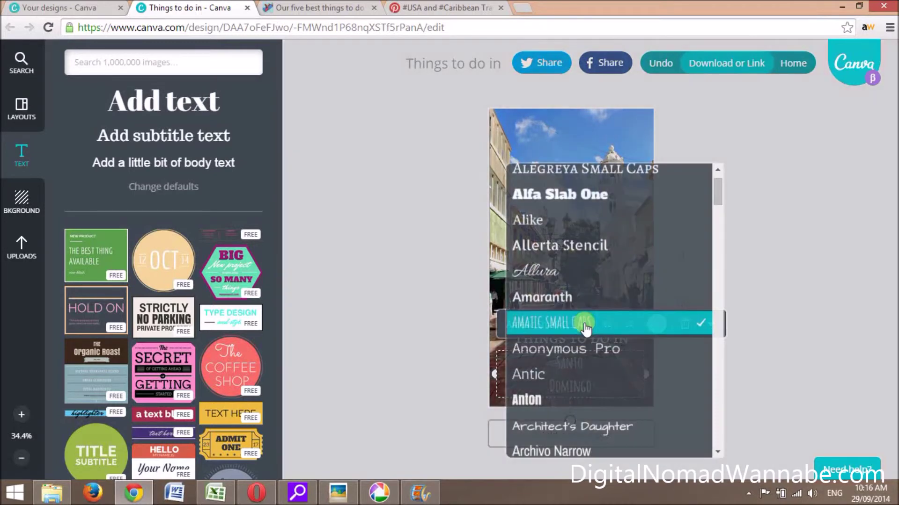
{"action": "left_click_drag", "start_coordinate": [717, 204], "coordinate": [720, 289]}
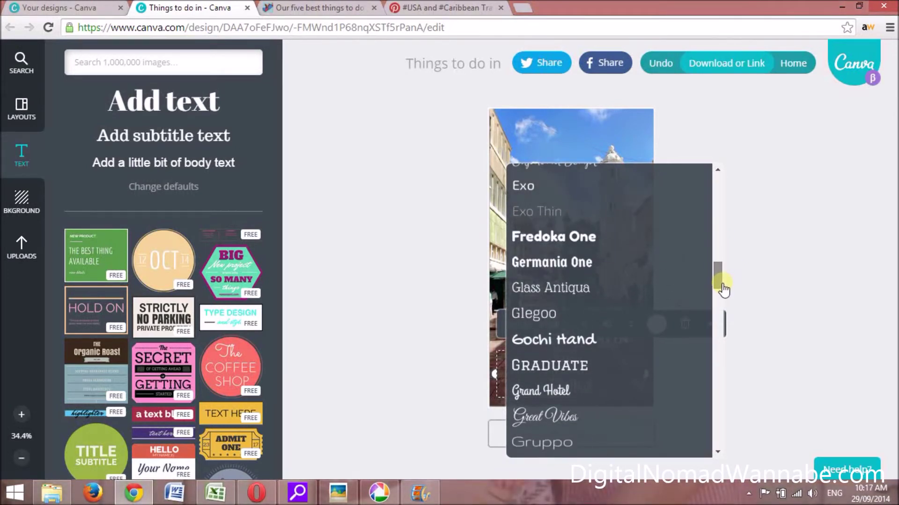
{"action": "left_click", "coordinate": [625, 262]}
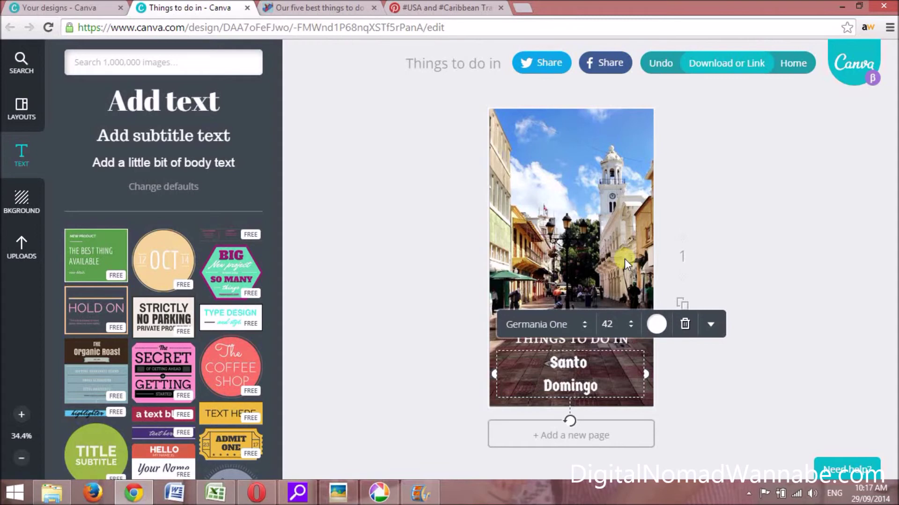
{"action": "left_click", "coordinate": [631, 329]}
{"action": "left_click", "coordinate": [658, 381]}
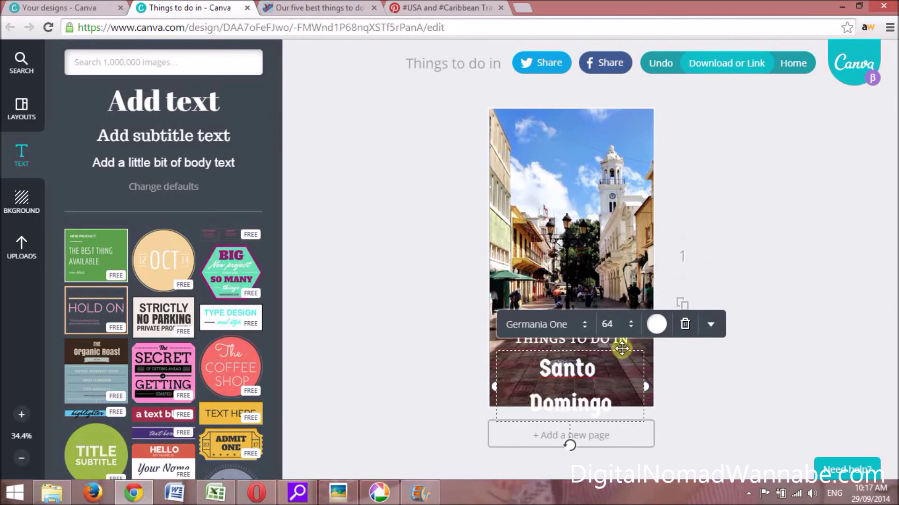
{"action": "left_click_drag", "start_coordinate": [621, 349], "coordinate": [621, 341]}
{"action": "left_click", "coordinate": [805, 246]}
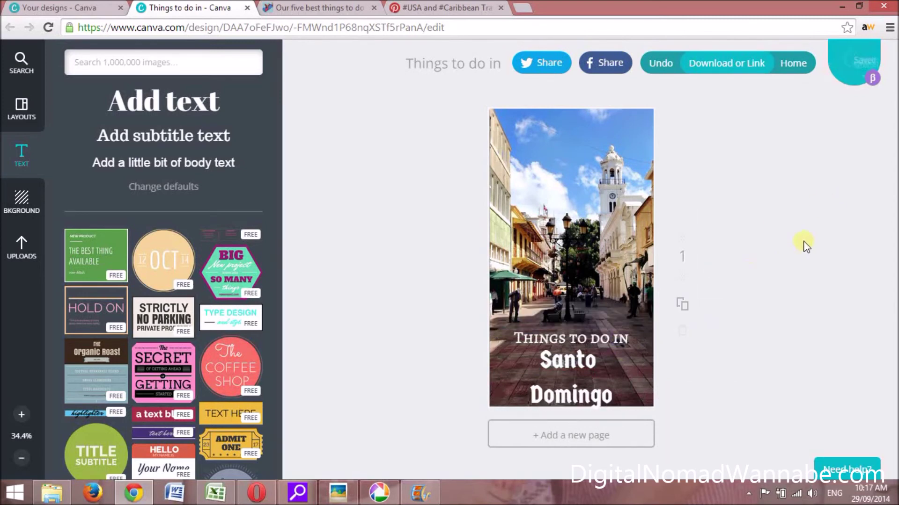